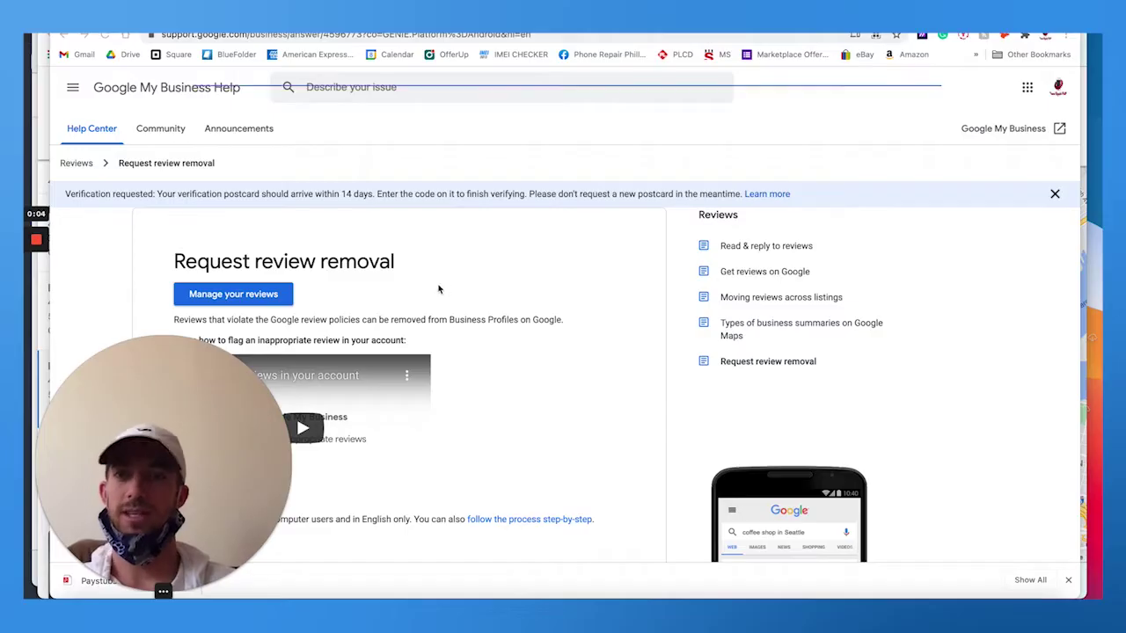
# Step: View the "Request review removal" help article and the start of the Google results for "how to remove bad reviews from google"
pyautogui.tripleClick(391, 264)
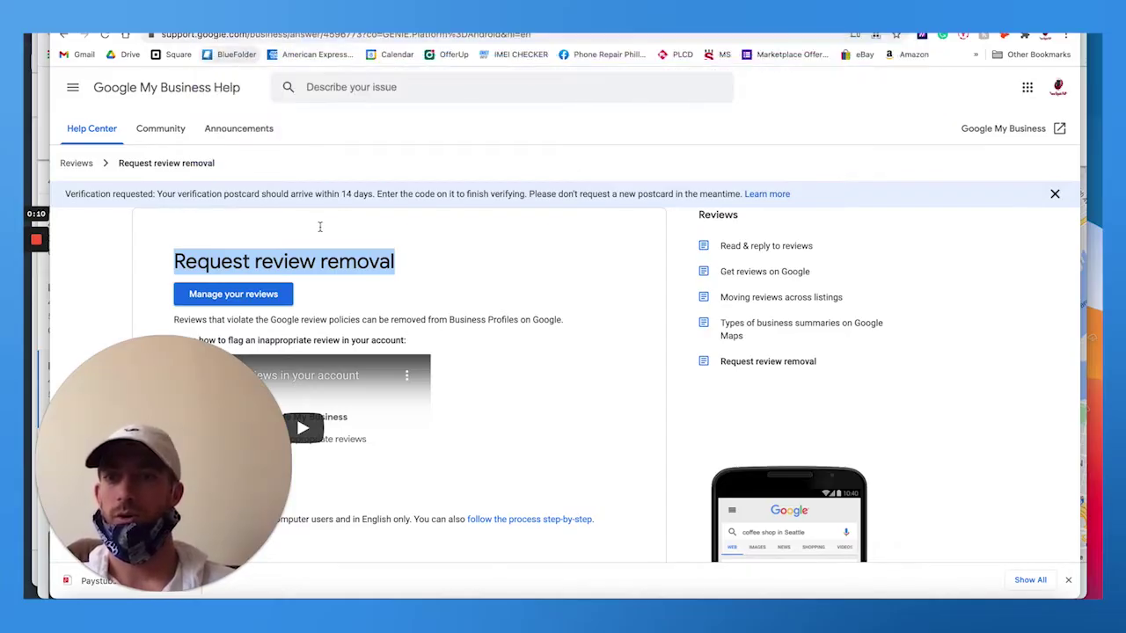
pyautogui.scroll(-3, 320, 227)
pyautogui.scroll(3, 321, 231)
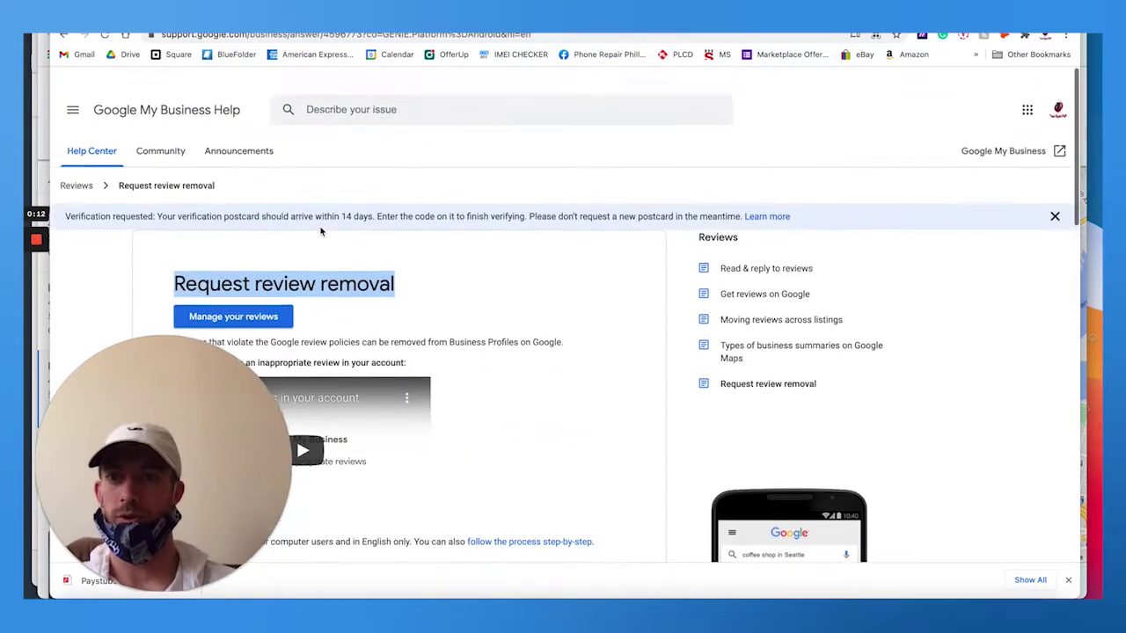
pyautogui.click(66, 35)
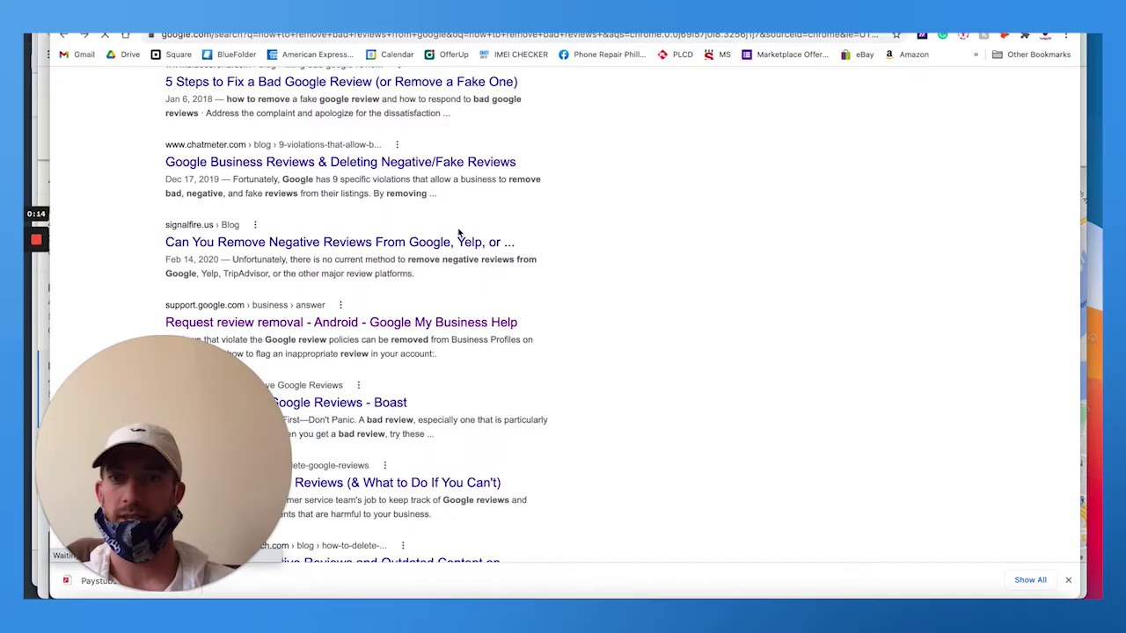
pyautogui.scroll(6, 457, 232)
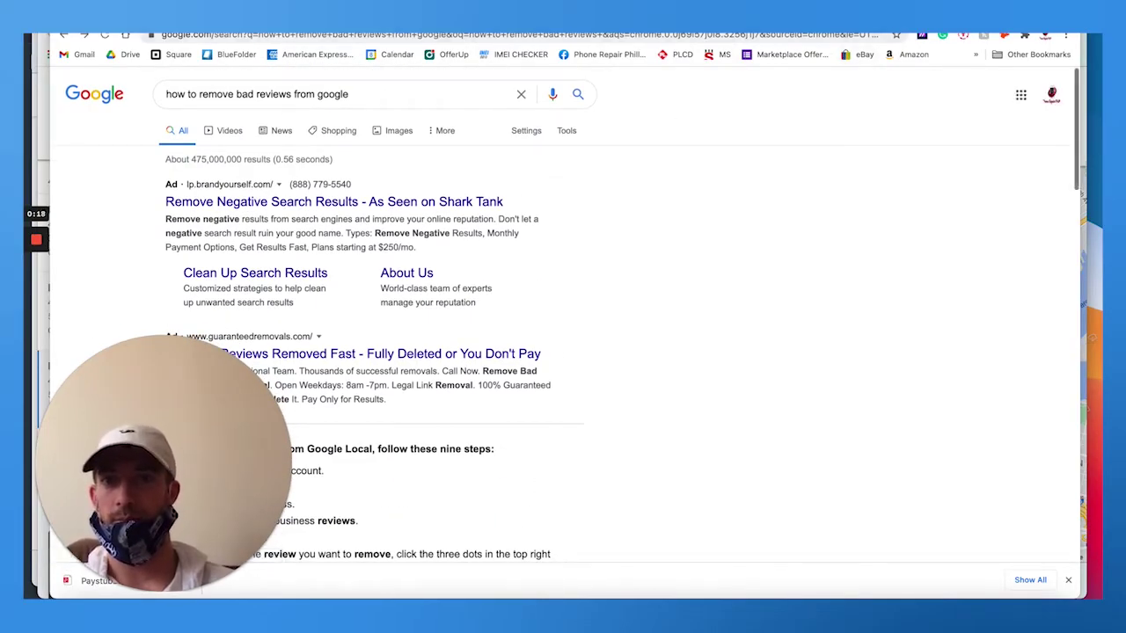
pyautogui.hotkey('alt', 'Right')
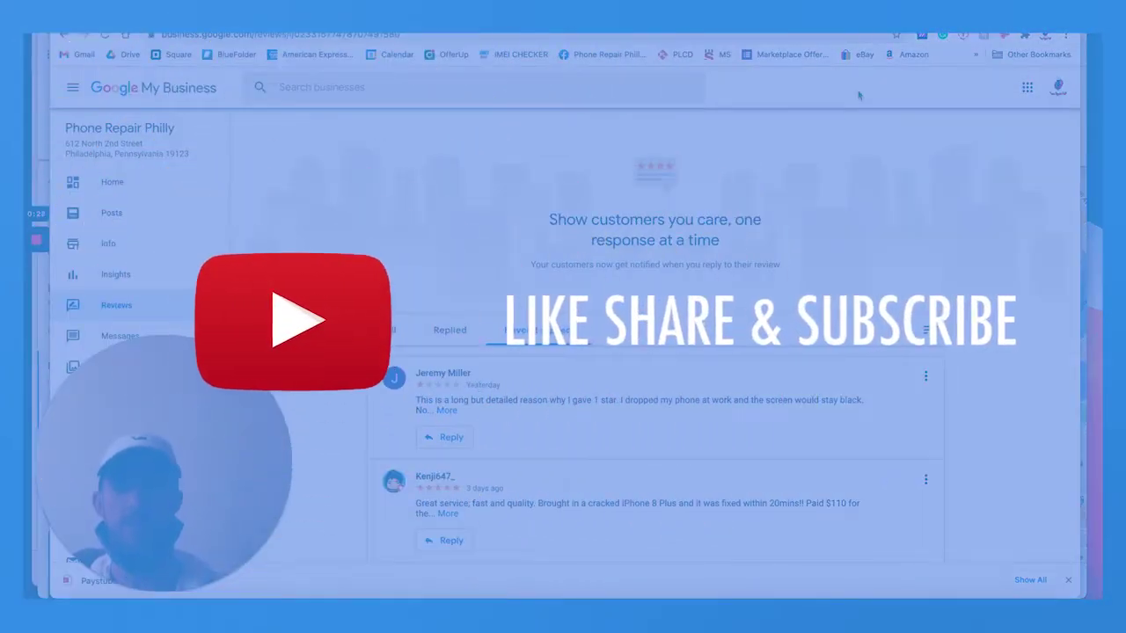
# Step: Examine the featured removal steps and the listed articles on deleting Google reviews in the search results
pyautogui.hotkey('ctrl', 'Tab')
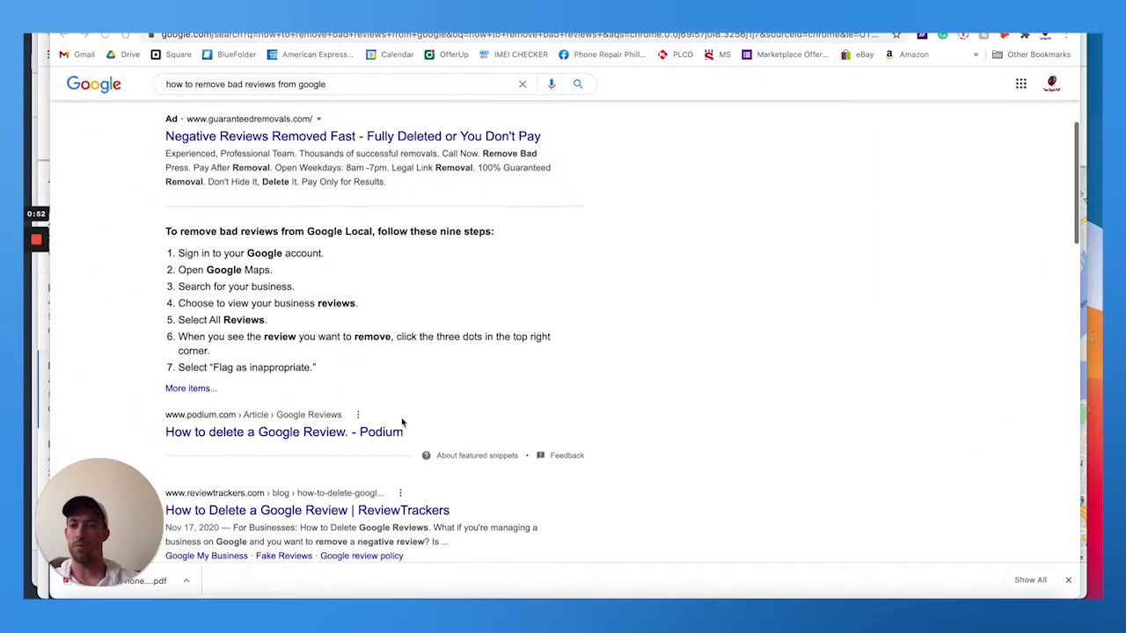
pyautogui.scroll(-1, 274, 190)
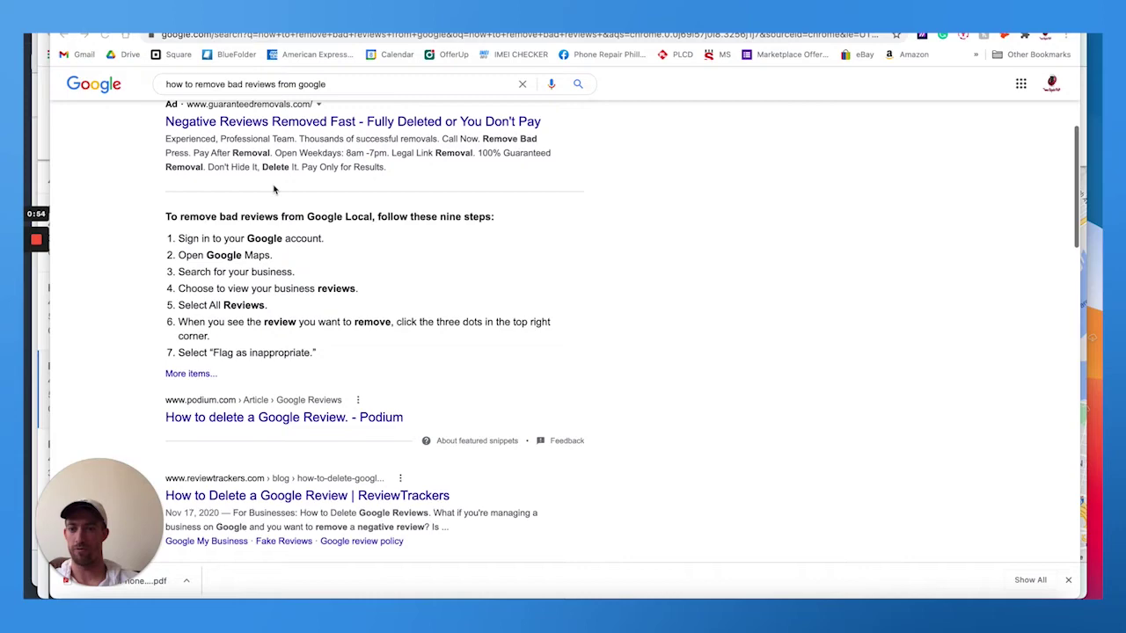
pyautogui.scroll(-5, 267, 296)
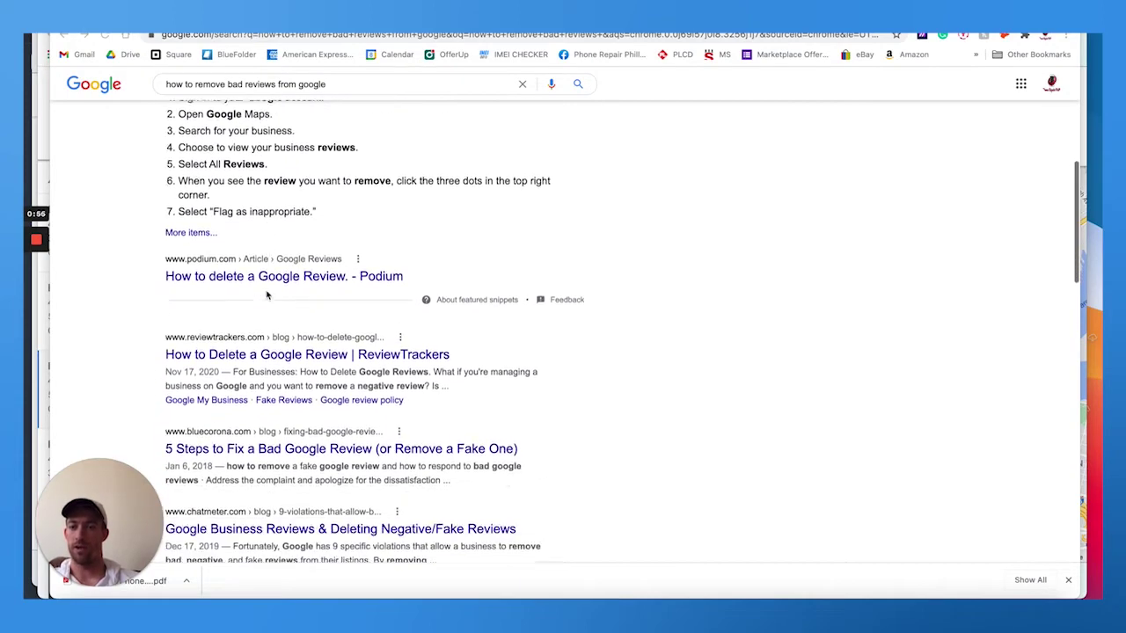
pyautogui.scroll(-3, 273, 381)
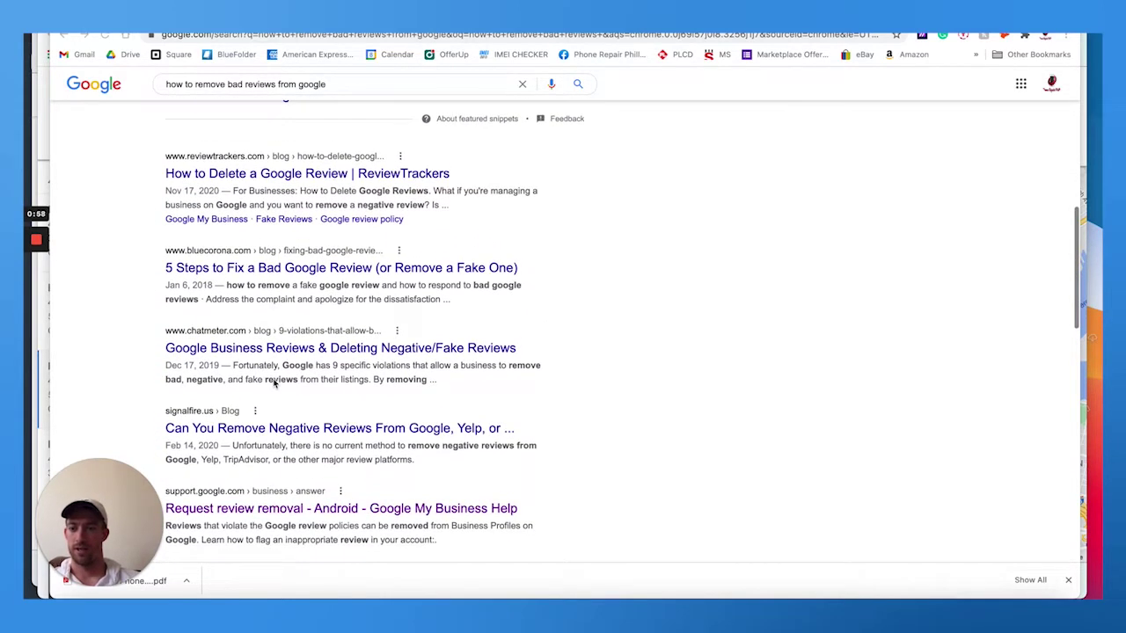
pyautogui.scroll(-3, 274, 381)
pyautogui.scroll(-2, 273, 381)
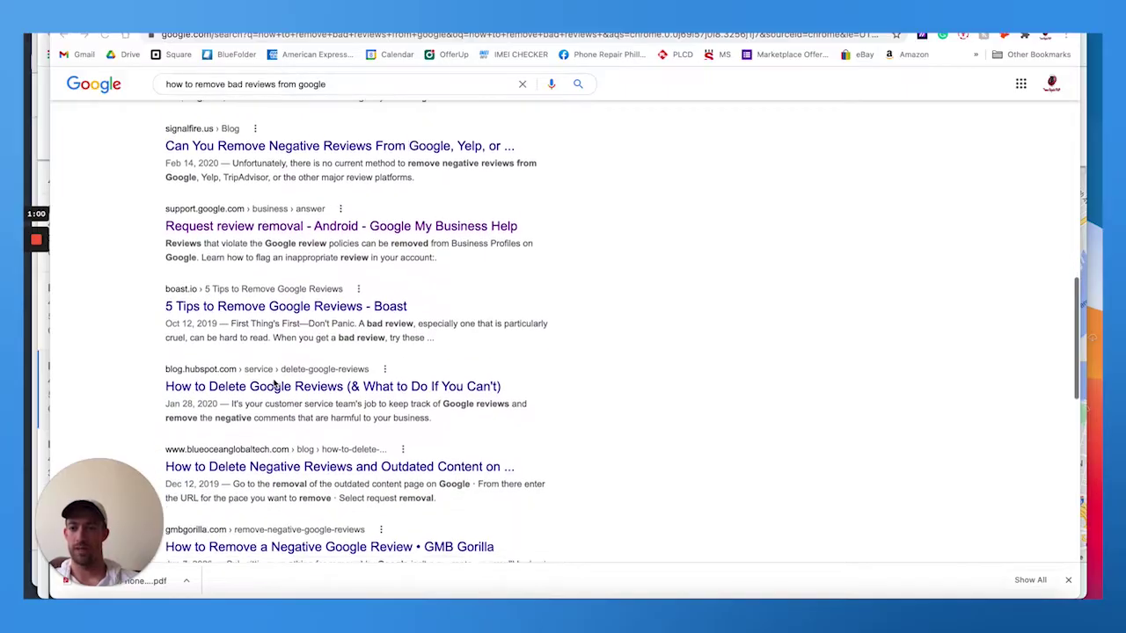
pyautogui.scroll(15, 274, 381)
pyautogui.scroll(-1, 274, 381)
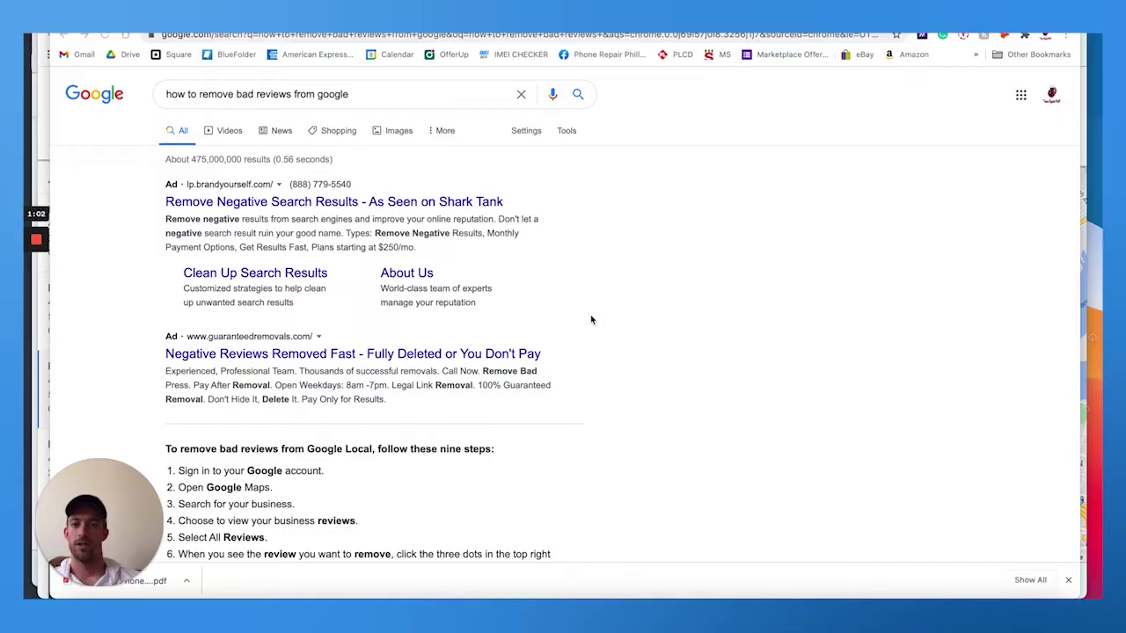
# Step: Switch to the business's reviews in Google My Business and read the full text of the newest unanswered one-star review
pyautogui.hotkey('ctrl', 'Tab')
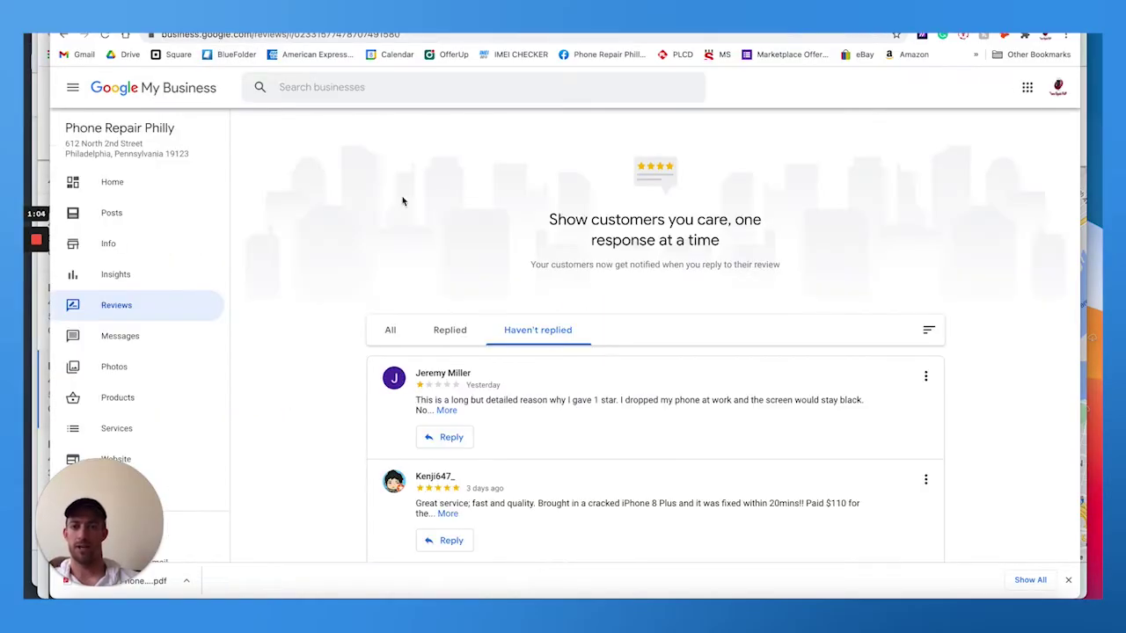
pyautogui.click(448, 411)
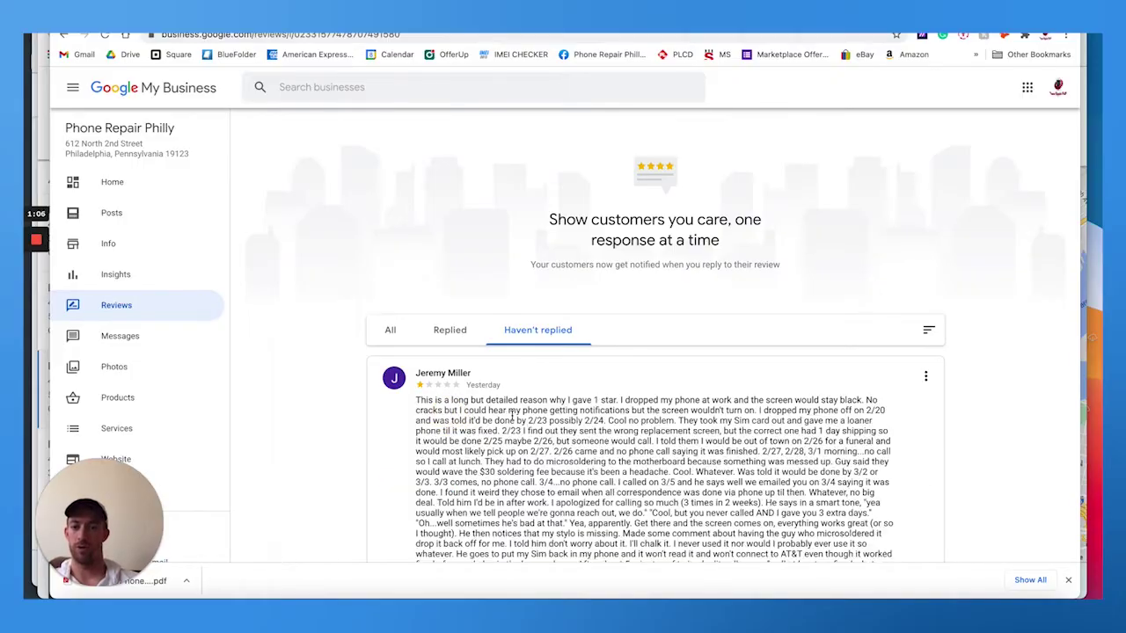
pyautogui.scroll(-3, 511, 422)
pyautogui.scroll(1, 511, 428)
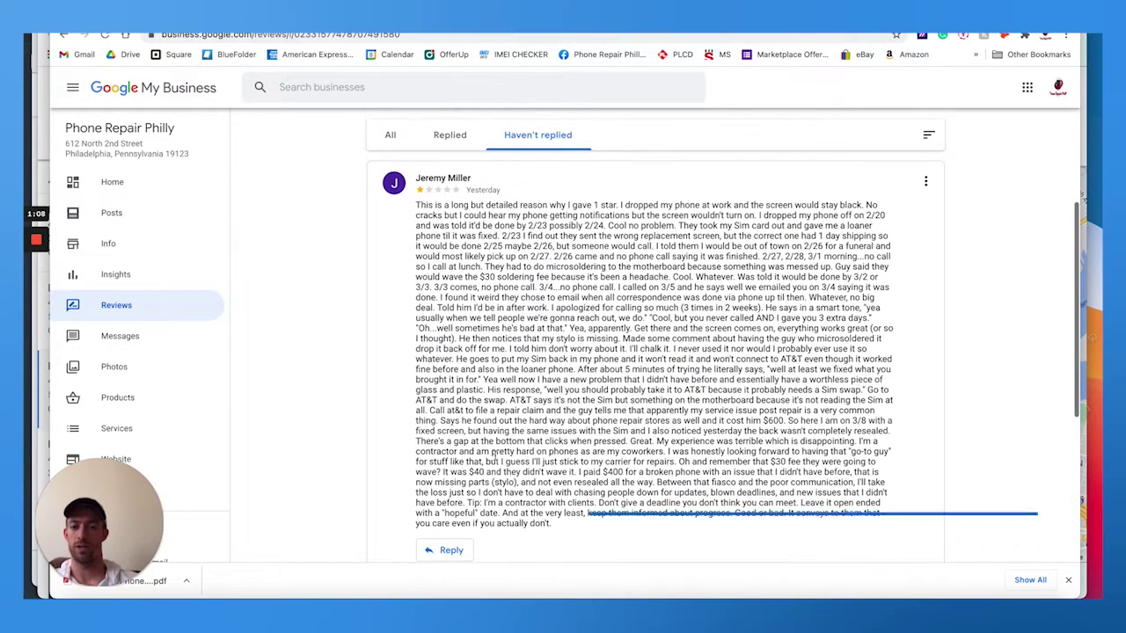
pyautogui.scroll(1, 591, 431)
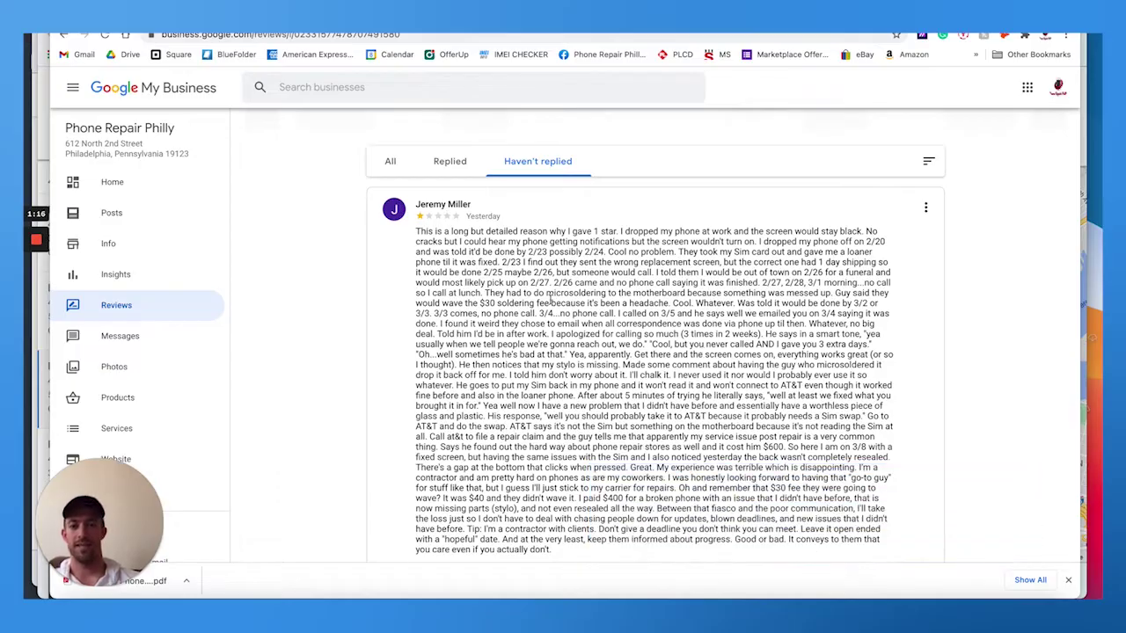
pyautogui.scroll(-6, 549, 302)
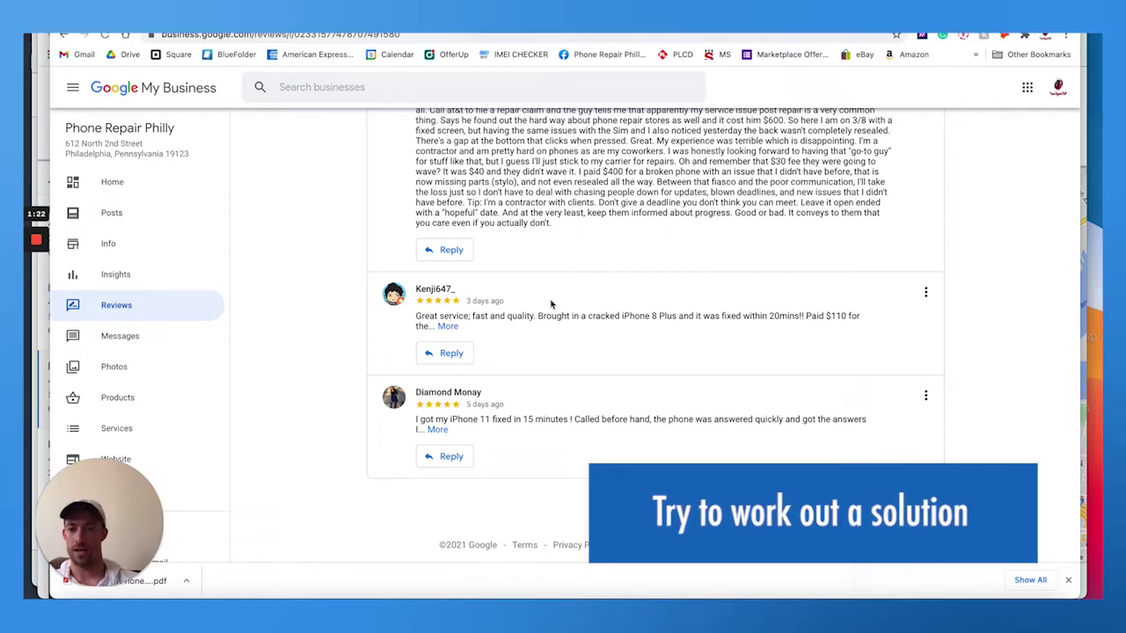
# Step: Show all reviews and look through the first four pages for other one-star ratings
pyautogui.scroll(8, 551, 304)
pyautogui.click(393, 330)
pyautogui.scroll(-6, 598, 323)
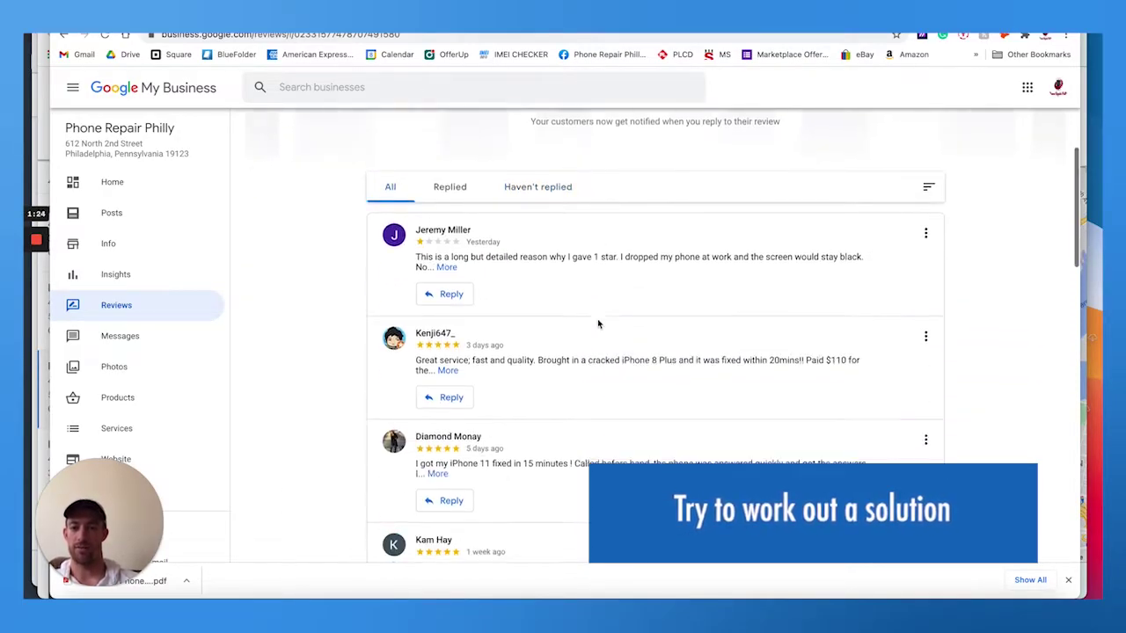
pyautogui.scroll(-10, 598, 324)
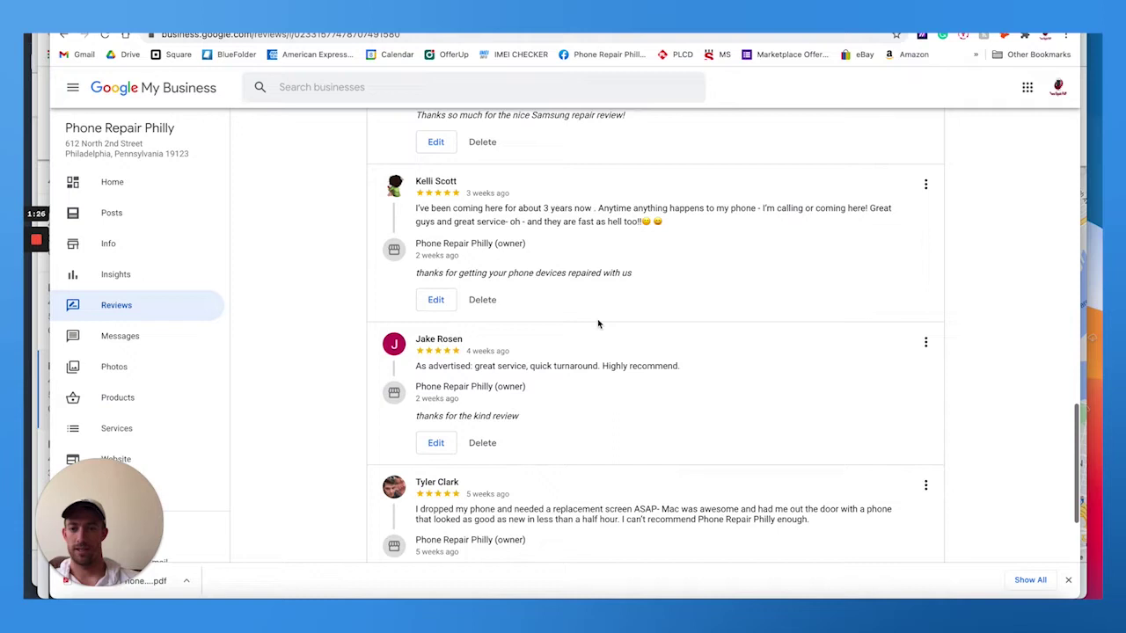
pyautogui.click(919, 499)
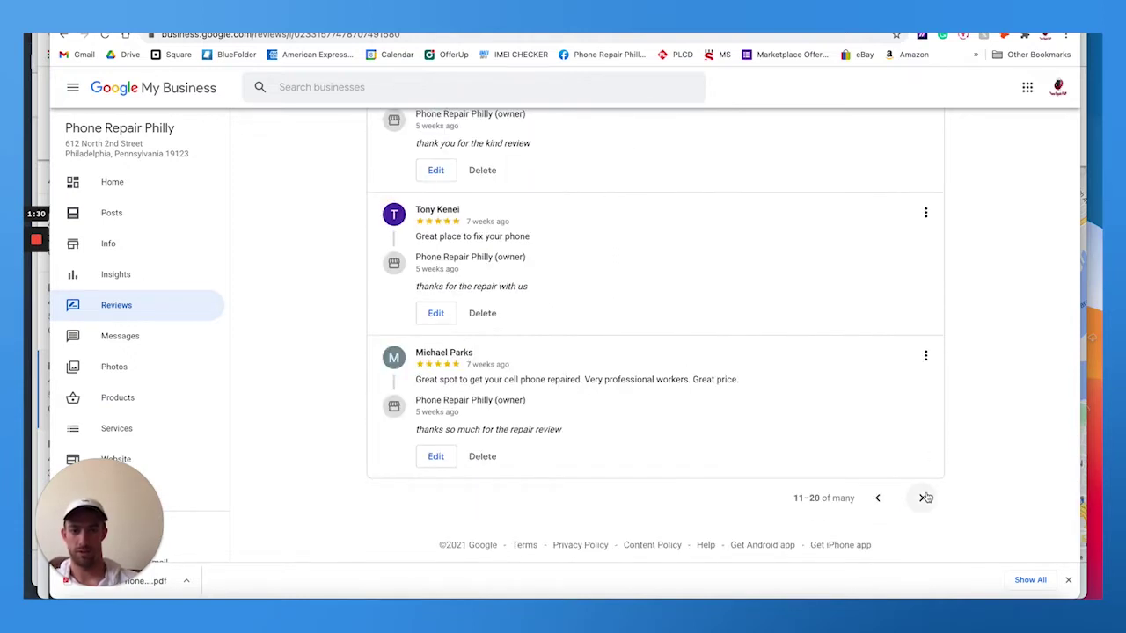
pyautogui.click(924, 498)
pyautogui.scroll(15, 766, 345)
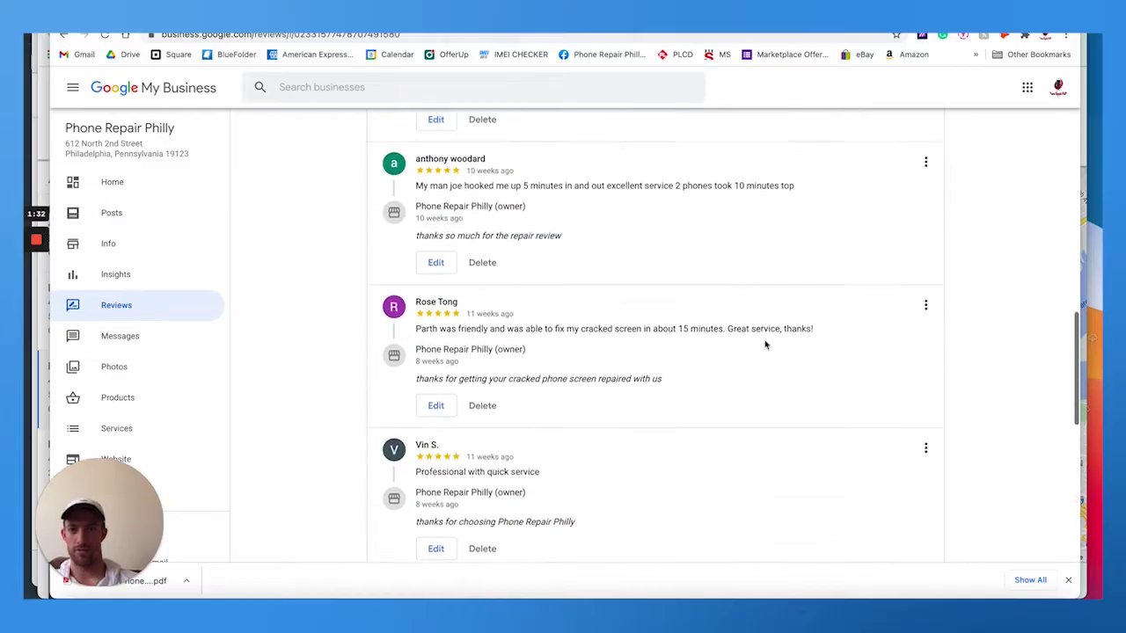
pyautogui.scroll(-15, 765, 345)
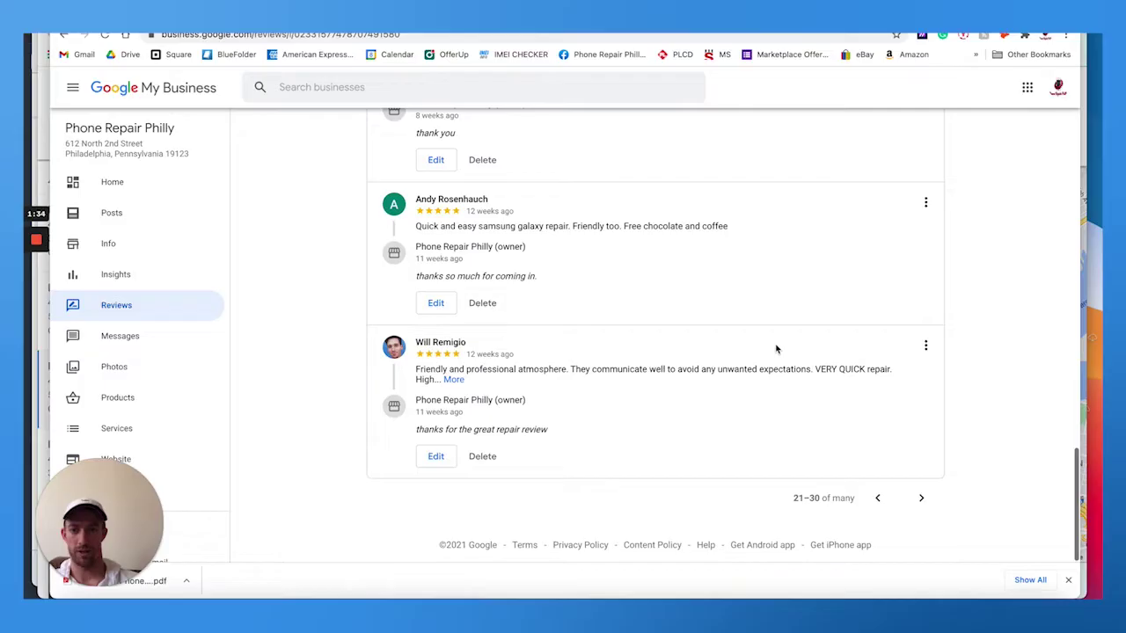
pyautogui.click(920, 497)
pyautogui.scroll(4, 699, 221)
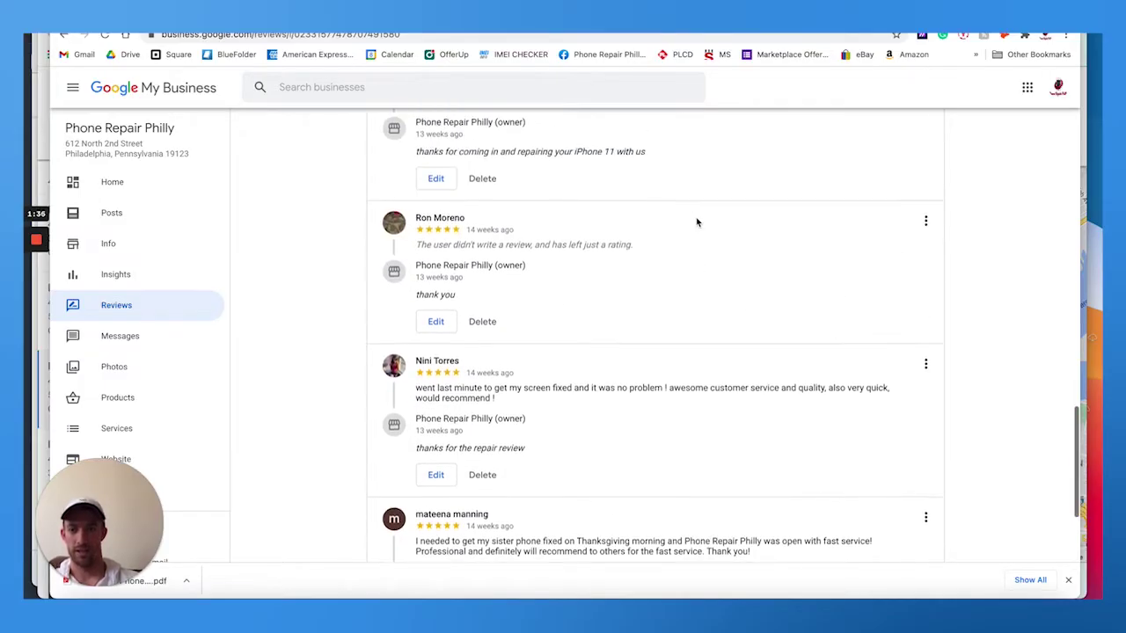
pyautogui.scroll(3, 696, 221)
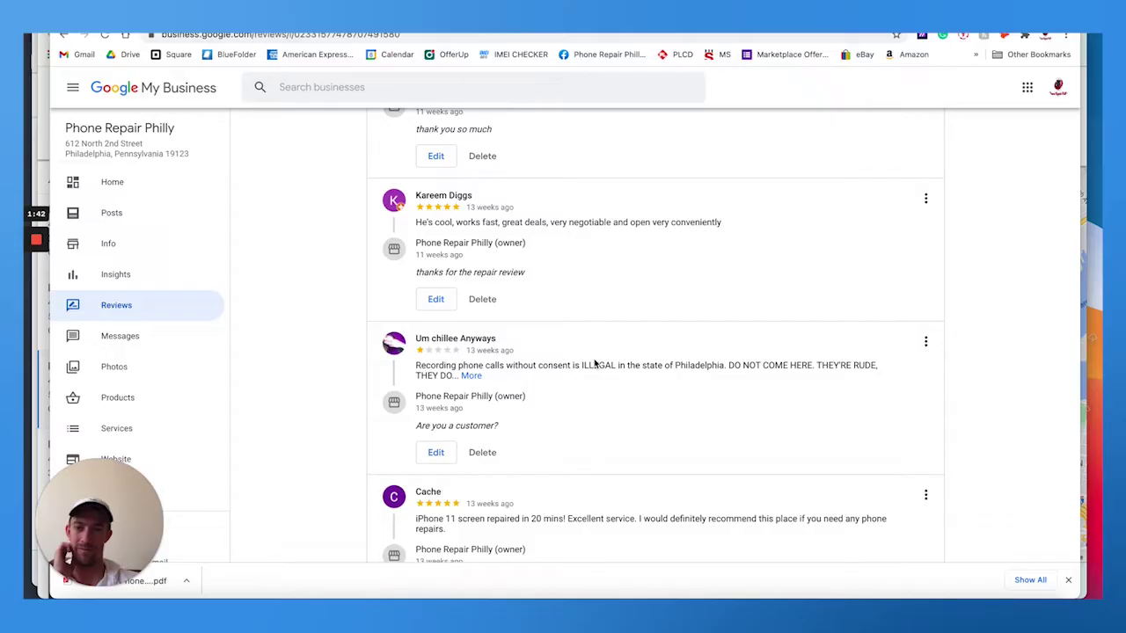
pyautogui.scroll(1, 595, 363)
pyautogui.scroll(10, 545, 345)
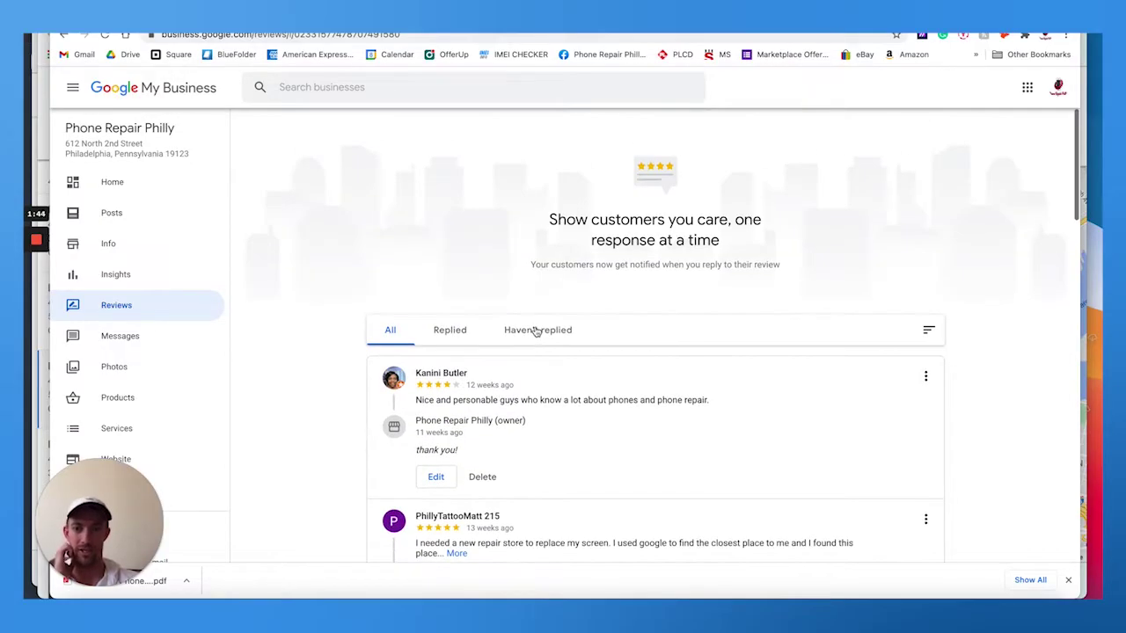
# Step: Flag the one-star review among the unanswered reviews as inappropriate and submit the report under the Personal information violation
pyautogui.click(537, 330)
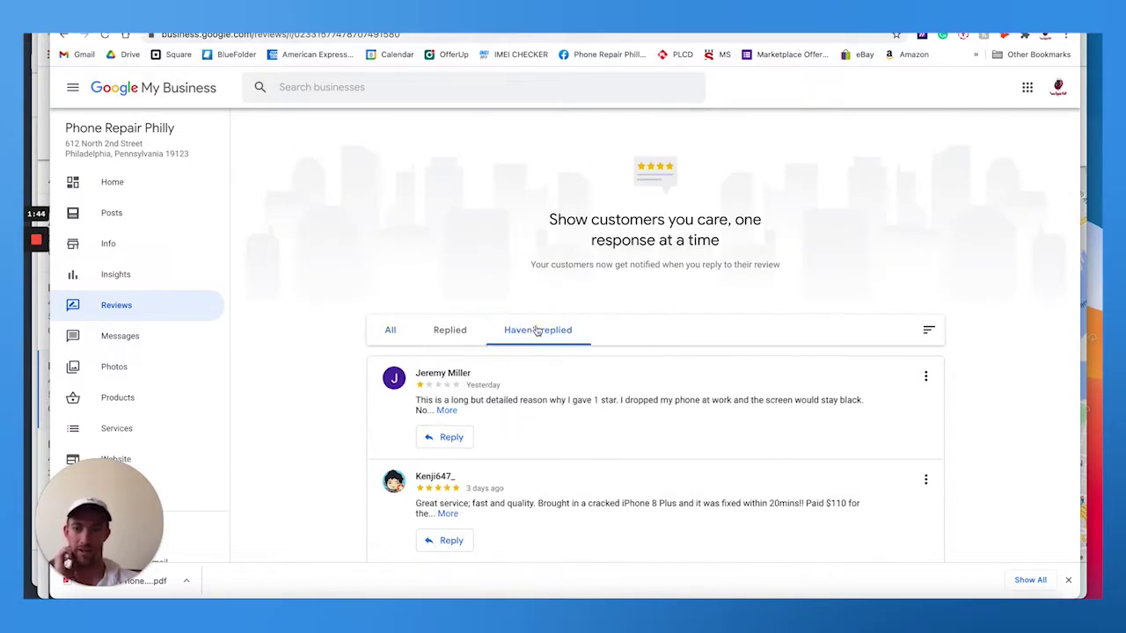
pyautogui.click(922, 379)
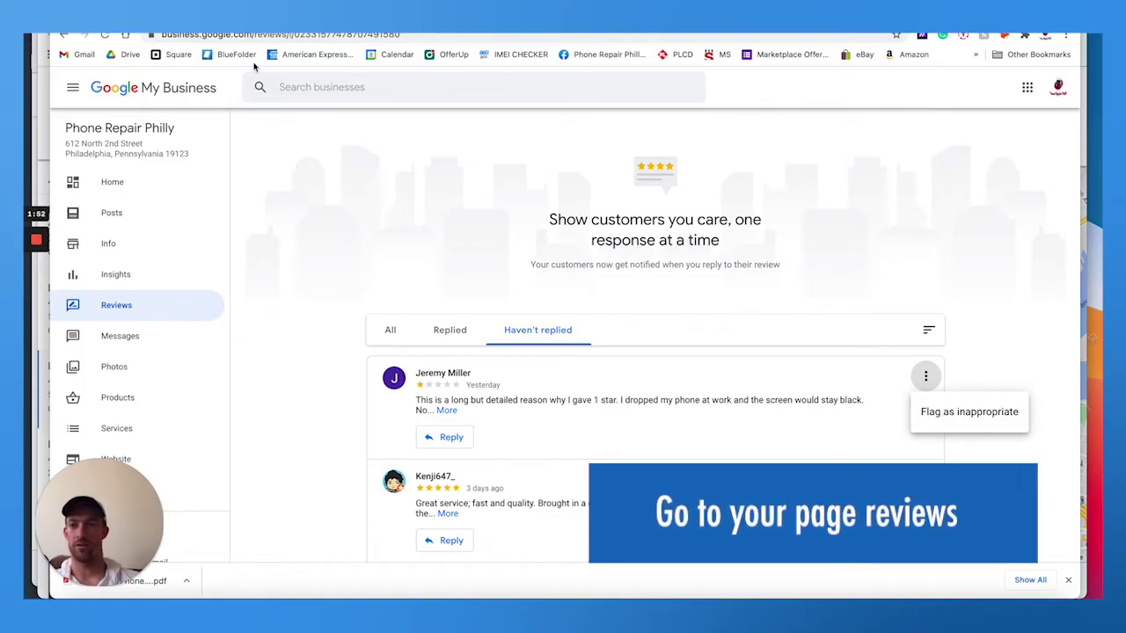
pyautogui.click(250, 36)
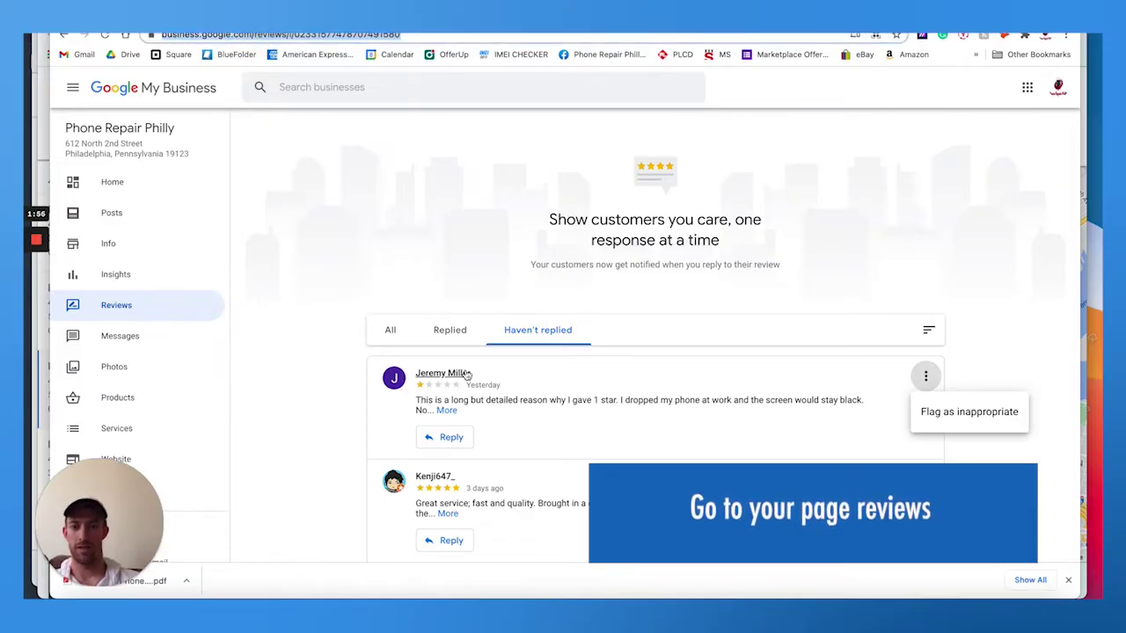
pyautogui.click(952, 412)
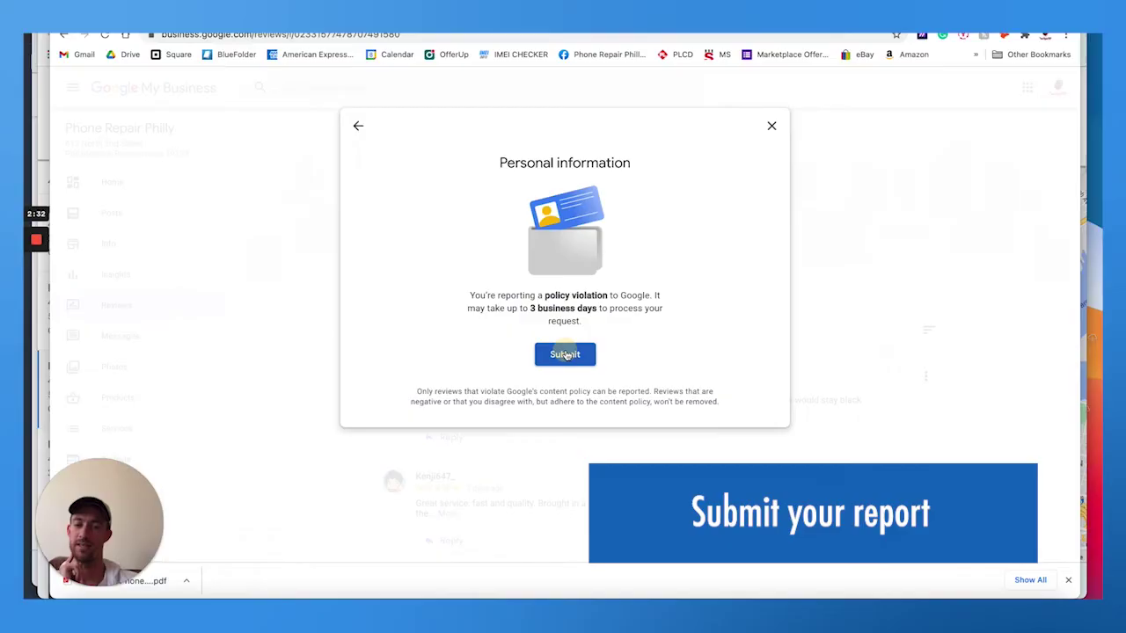
pyautogui.click(565, 355)
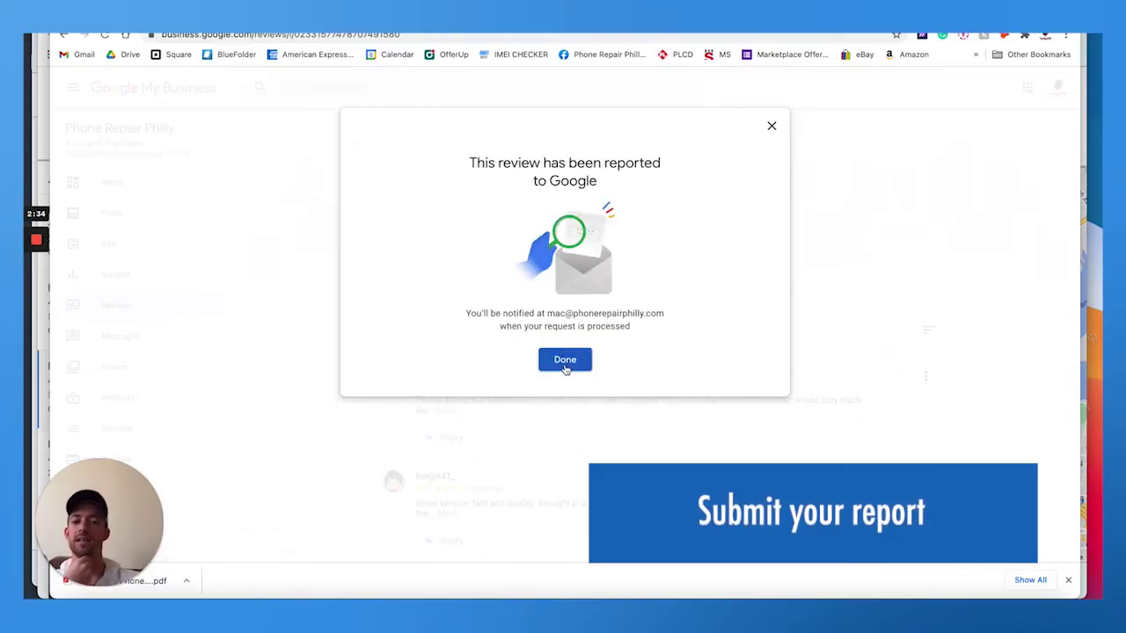
pyautogui.click(564, 360)
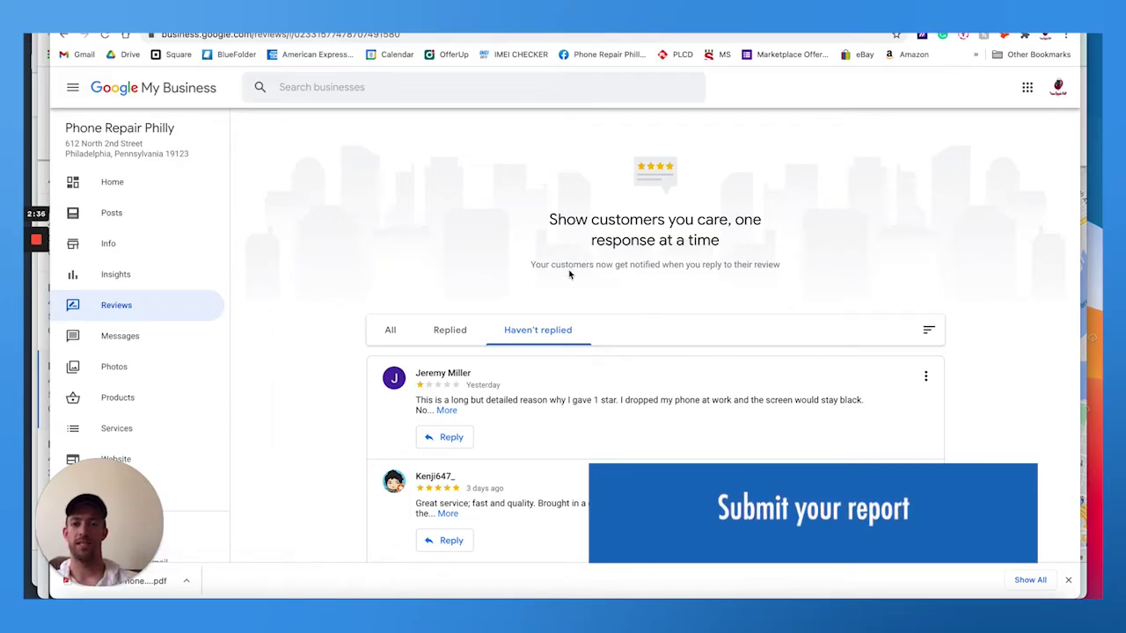
# Step: Sort the reviews of the public Phone Repair Philly listing on Google by lowest rating and open the first review's report option
pyautogui.click(42, 146)
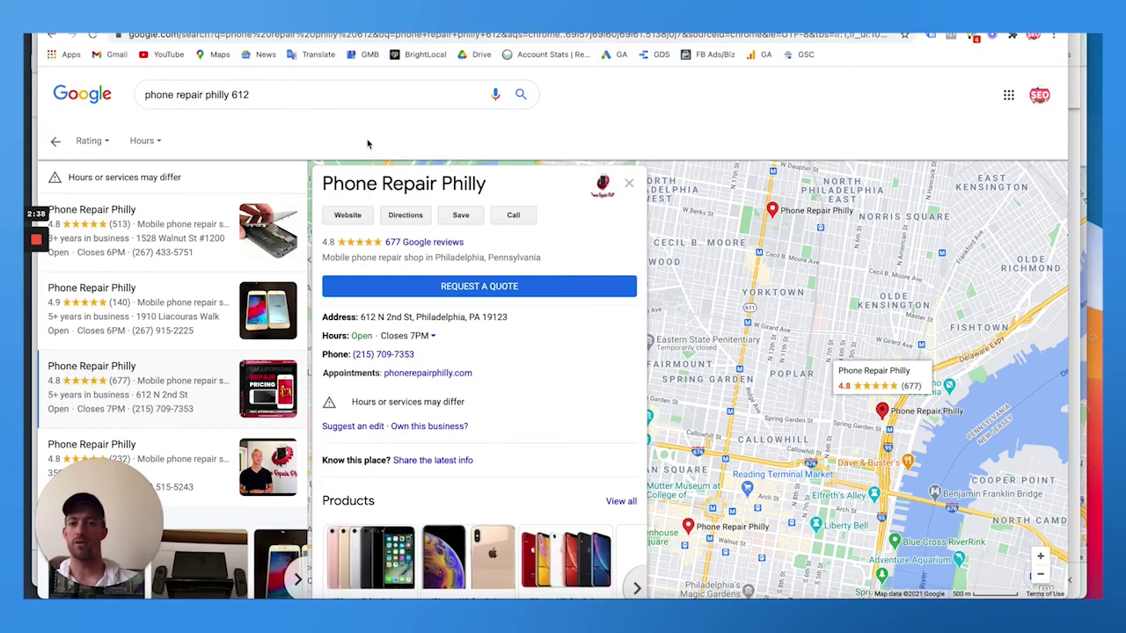
pyautogui.click(438, 243)
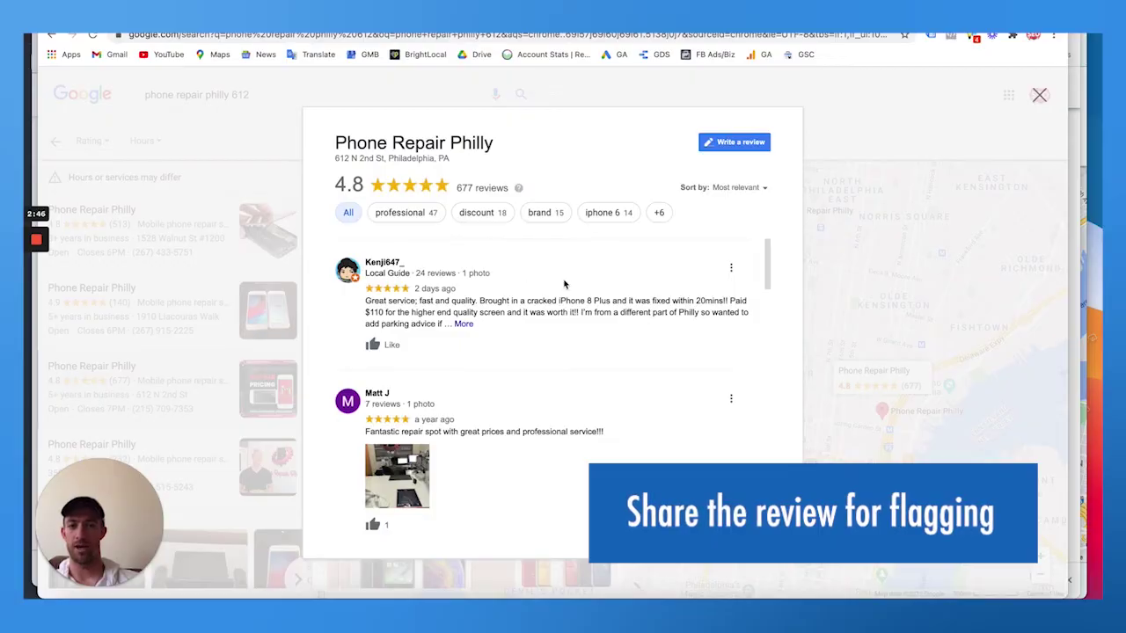
pyautogui.scroll(-1, 511, 273)
pyautogui.click(761, 185)
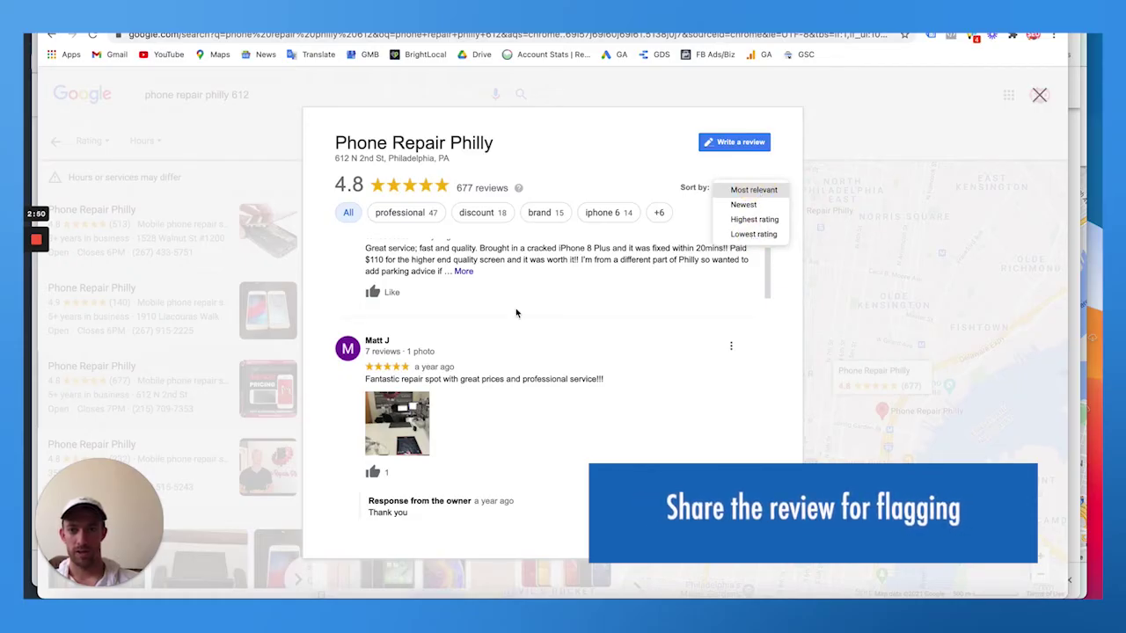
pyautogui.click(750, 234)
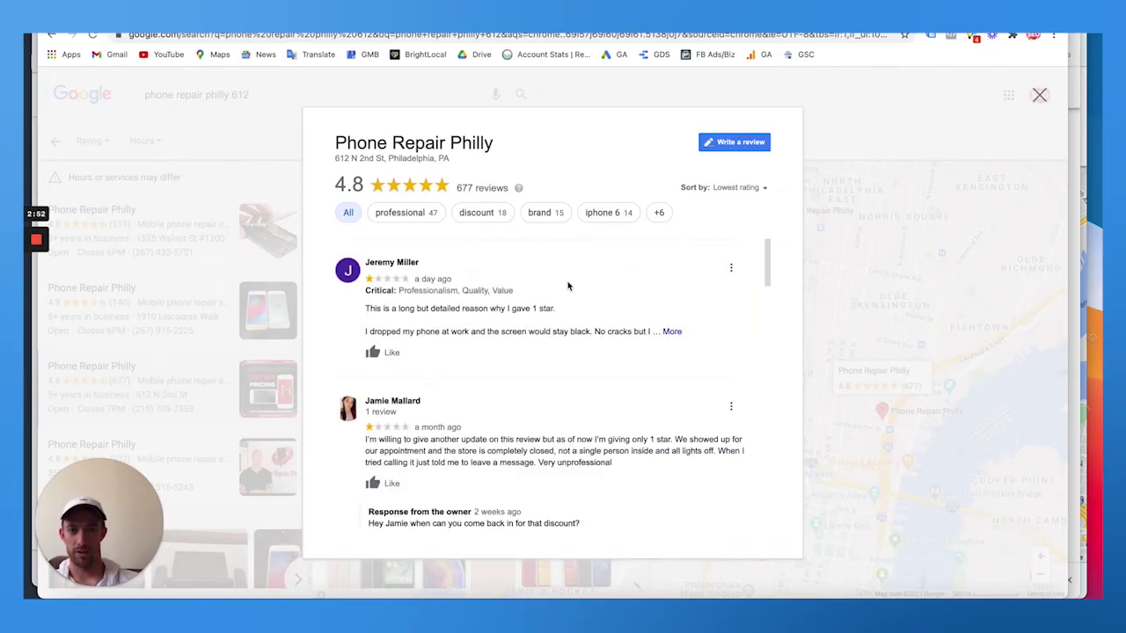
pyautogui.click(730, 267)
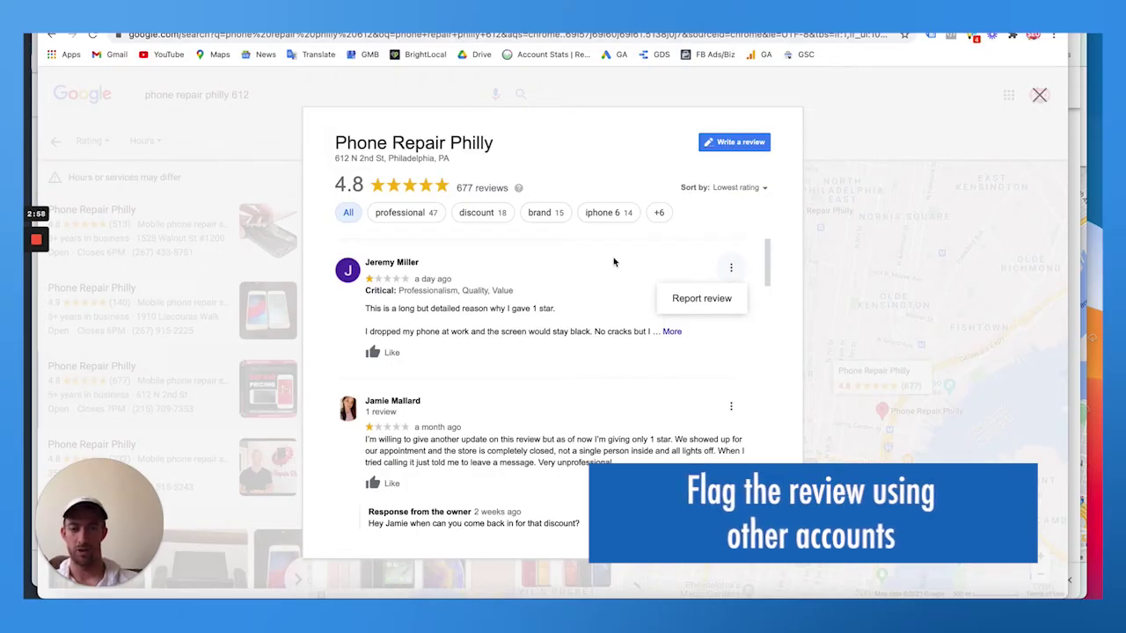
# Step: Report the first one-star review on the public listing as a Privacy concern and return to the listing
pyautogui.click(682, 299)
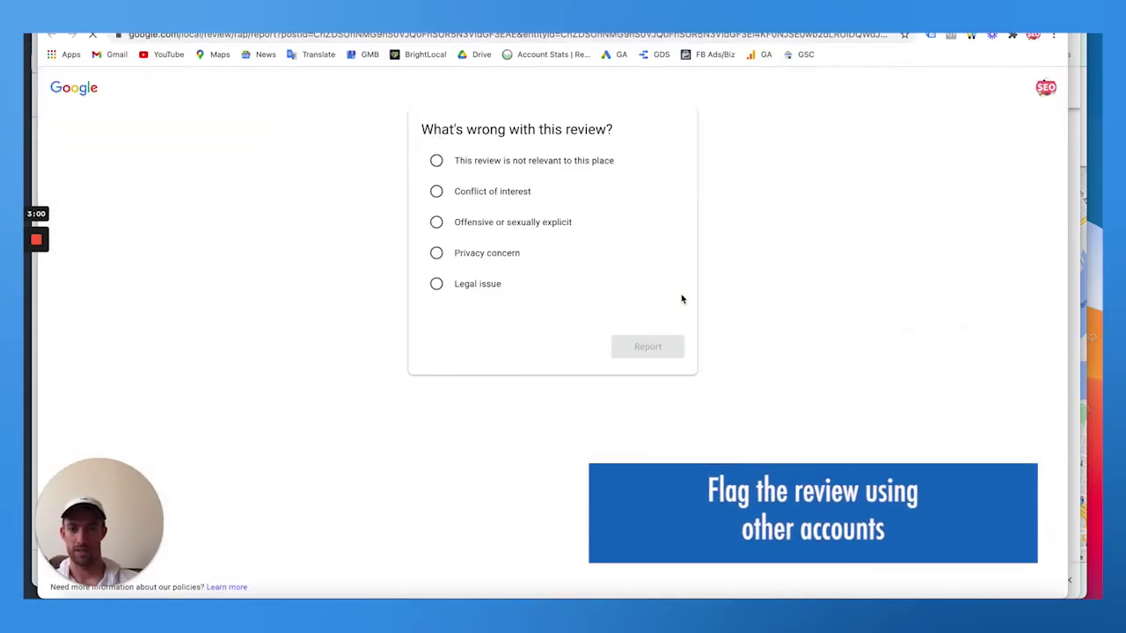
pyautogui.click(502, 256)
pyautogui.click(578, 333)
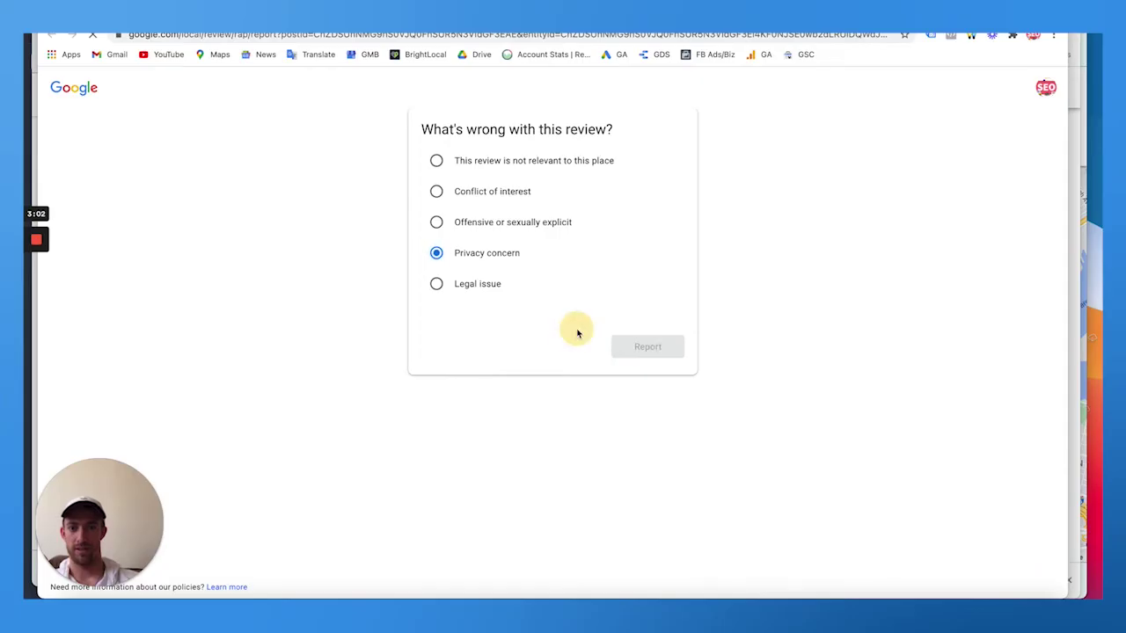
pyautogui.click(482, 287)
pyautogui.click(464, 171)
pyautogui.click(485, 257)
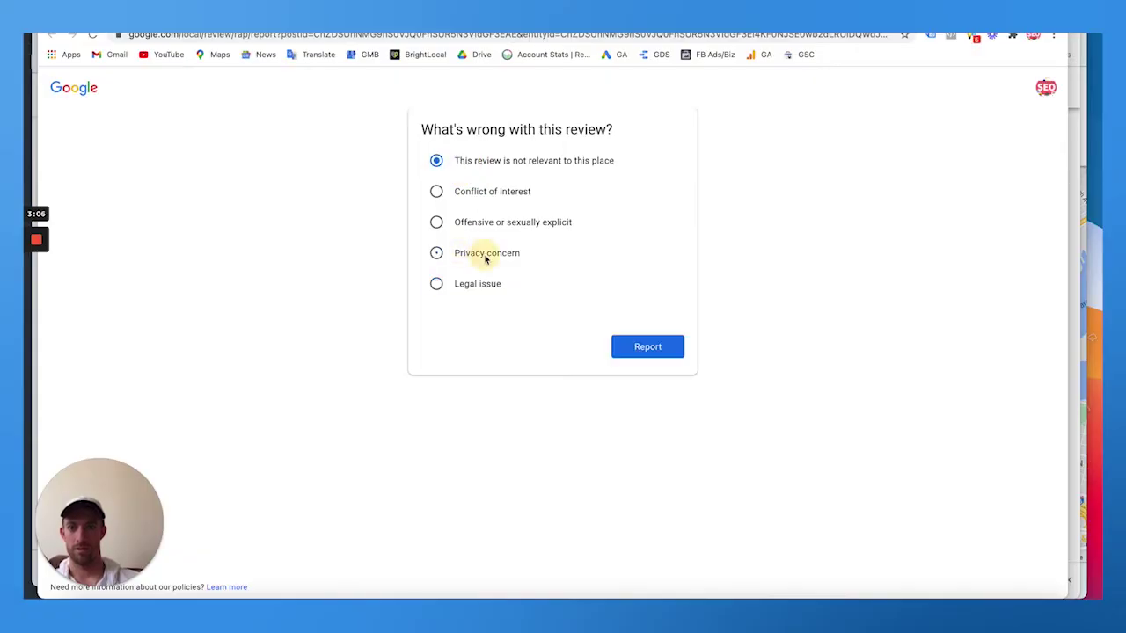
pyautogui.click(641, 352)
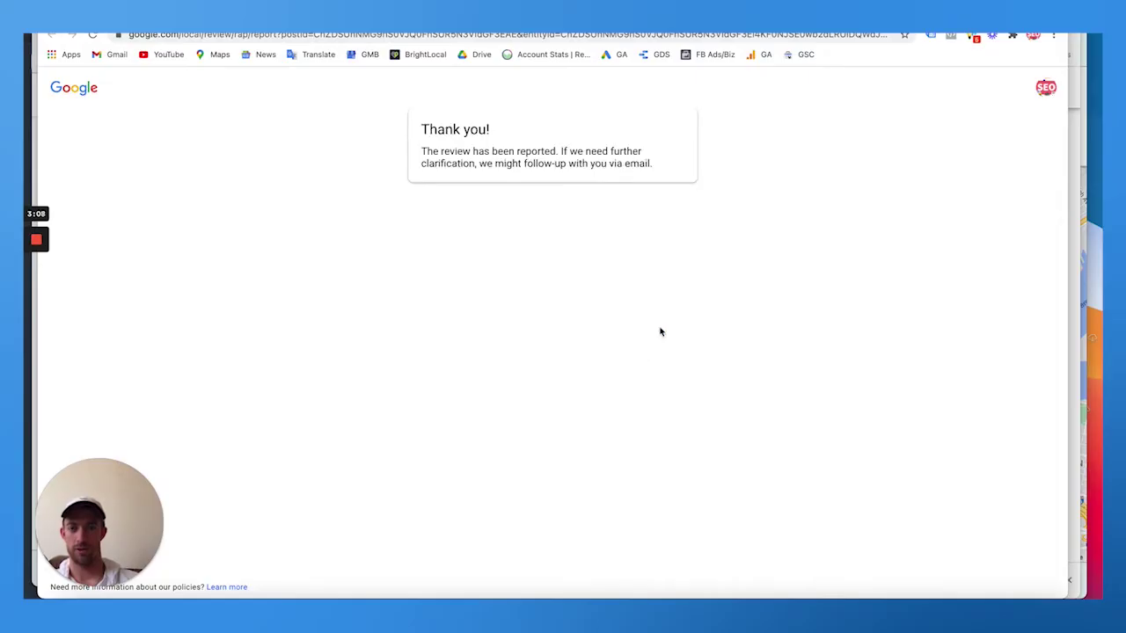
pyautogui.hotkey('alt', 'Left')
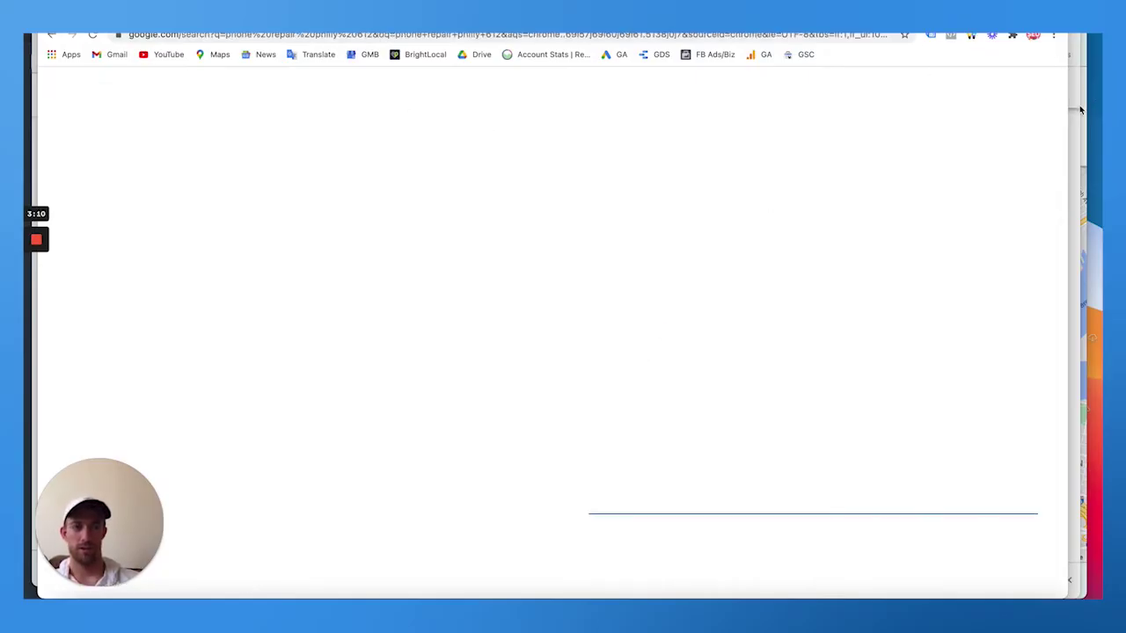
# Step: Switch to another Google account's browser window and sort Phone Repair Philly's Google reviews by lowest rating
pyautogui.click(1080, 110)
pyautogui.click(1087, 107)
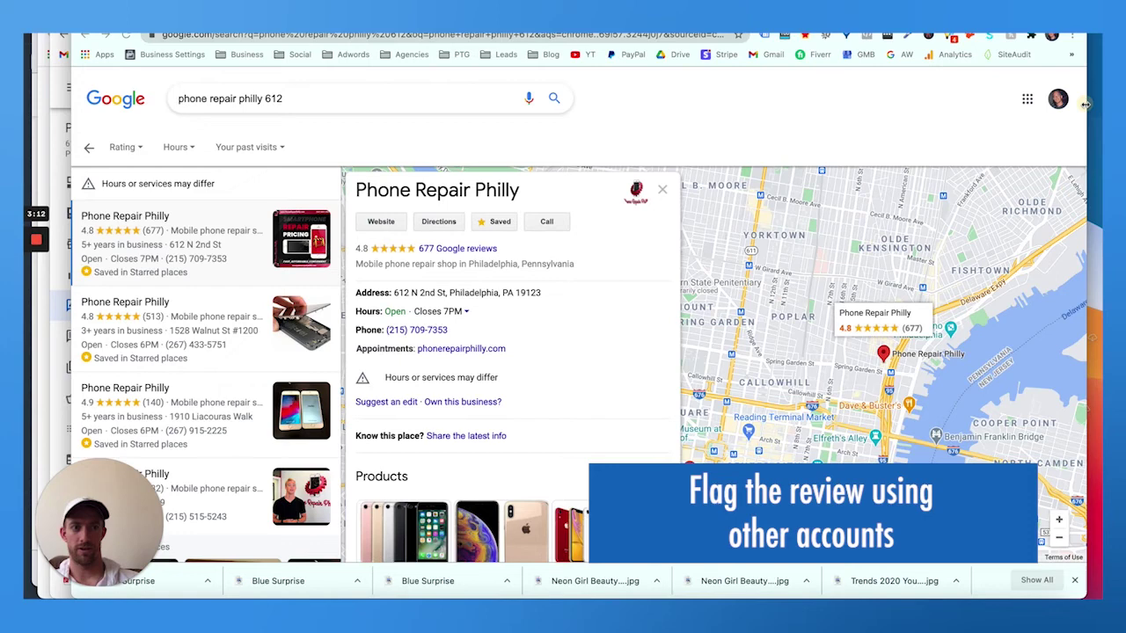
pyautogui.click(467, 248)
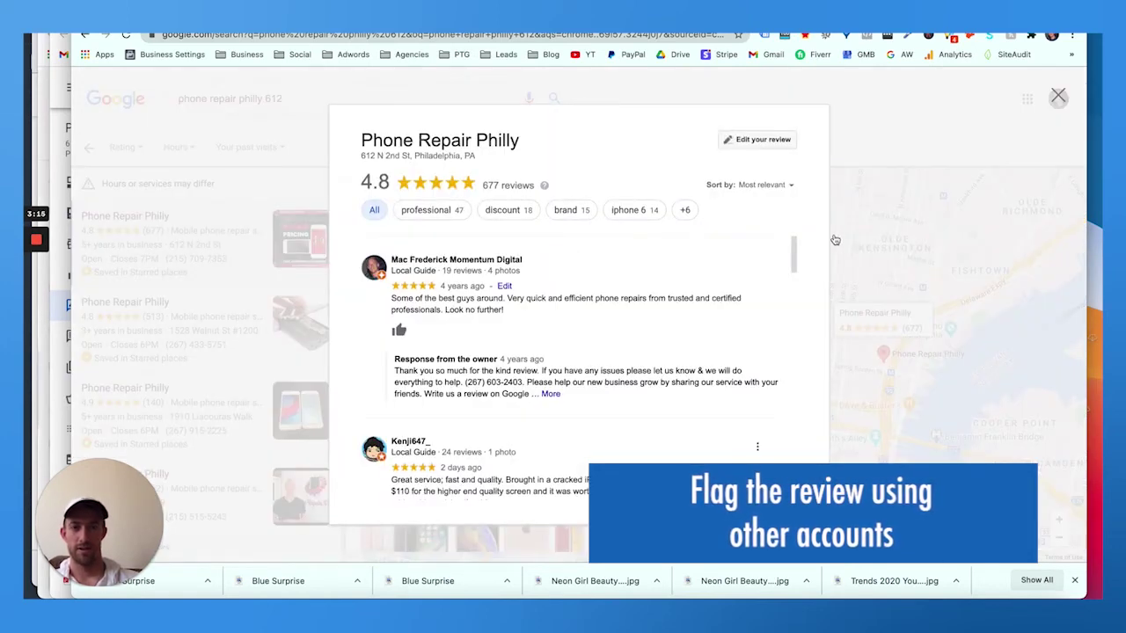
pyautogui.click(759, 185)
pyautogui.click(786, 232)
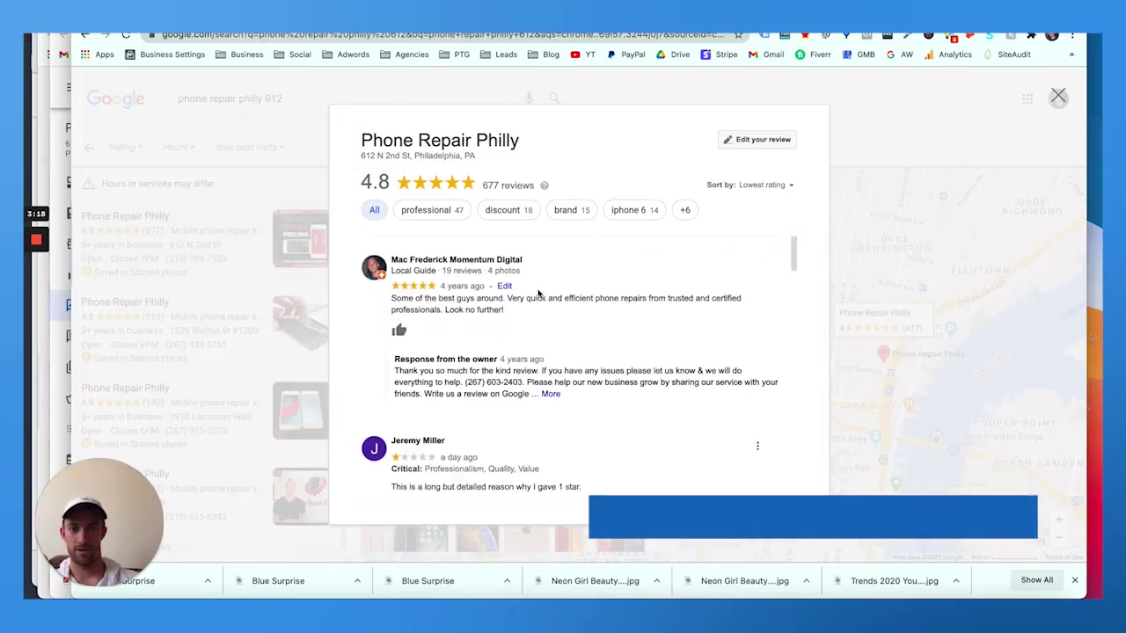
pyautogui.scroll(-1, 544, 292)
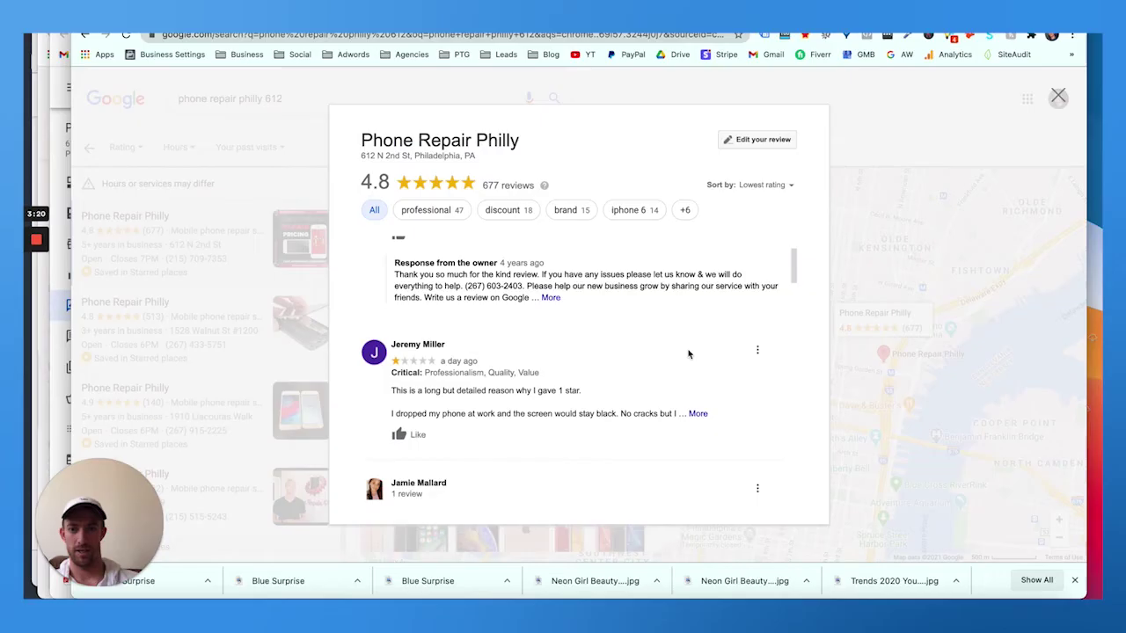
# Step: Report the day-old one-star review from this second account under the same Privacy concern reason
pyautogui.click(754, 353)
pyautogui.click(741, 378)
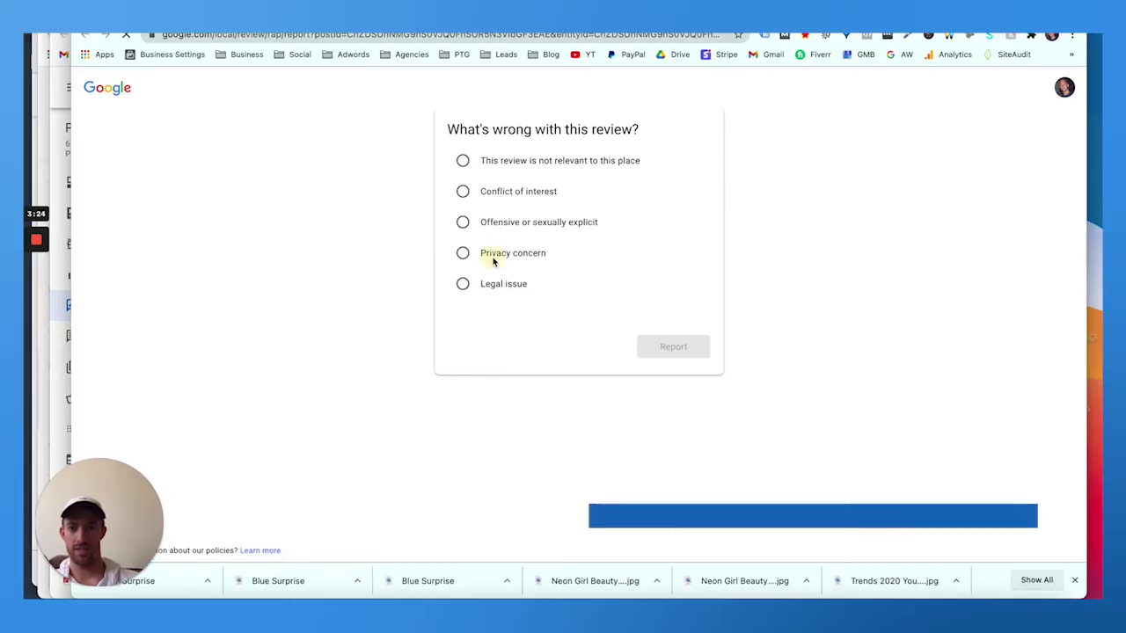
pyautogui.click(493, 254)
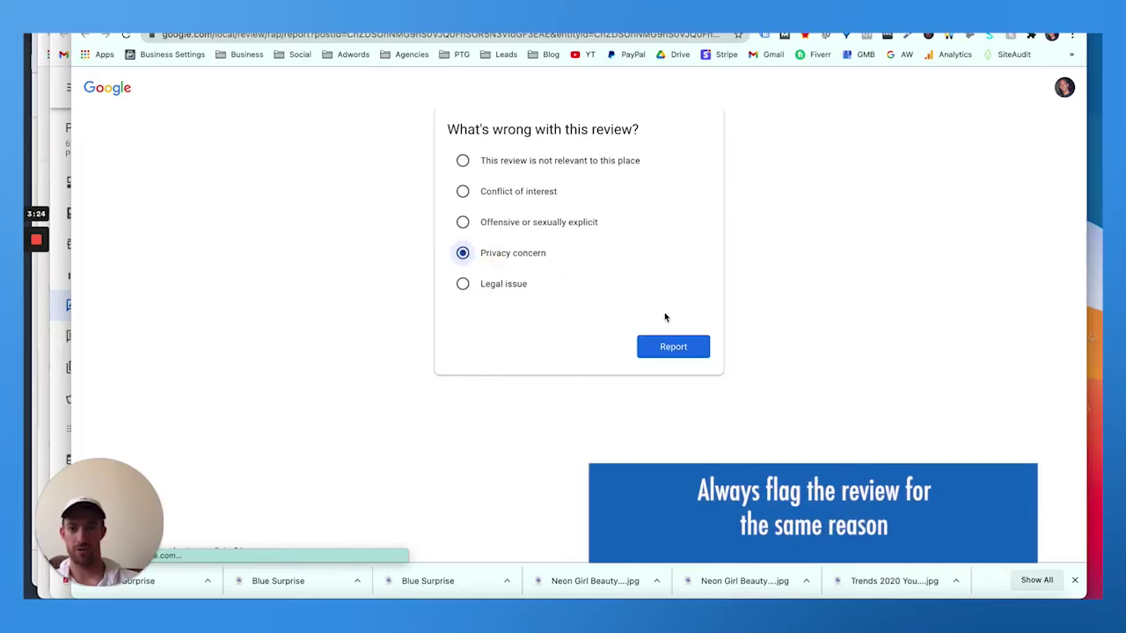
pyautogui.click(670, 352)
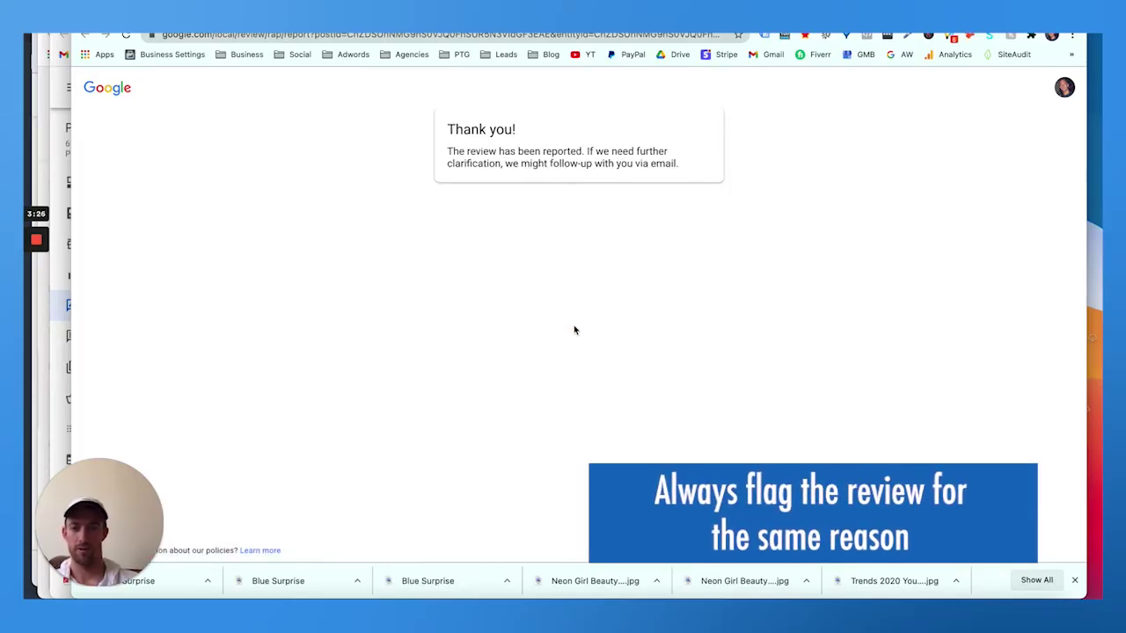
# Step: Switch to a further account's browser window and open Phone Repair Philly's Google reviews from the search results
pyautogui.hotkey('ctrl', 'Up')
pyautogui.click(168, 523)
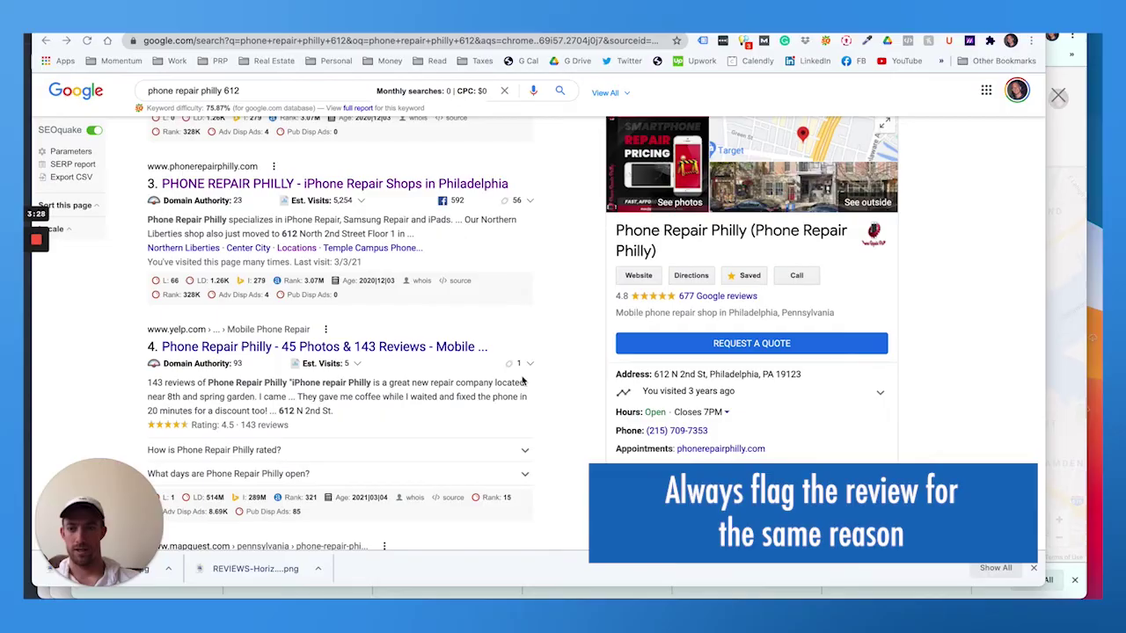
pyautogui.click(735, 298)
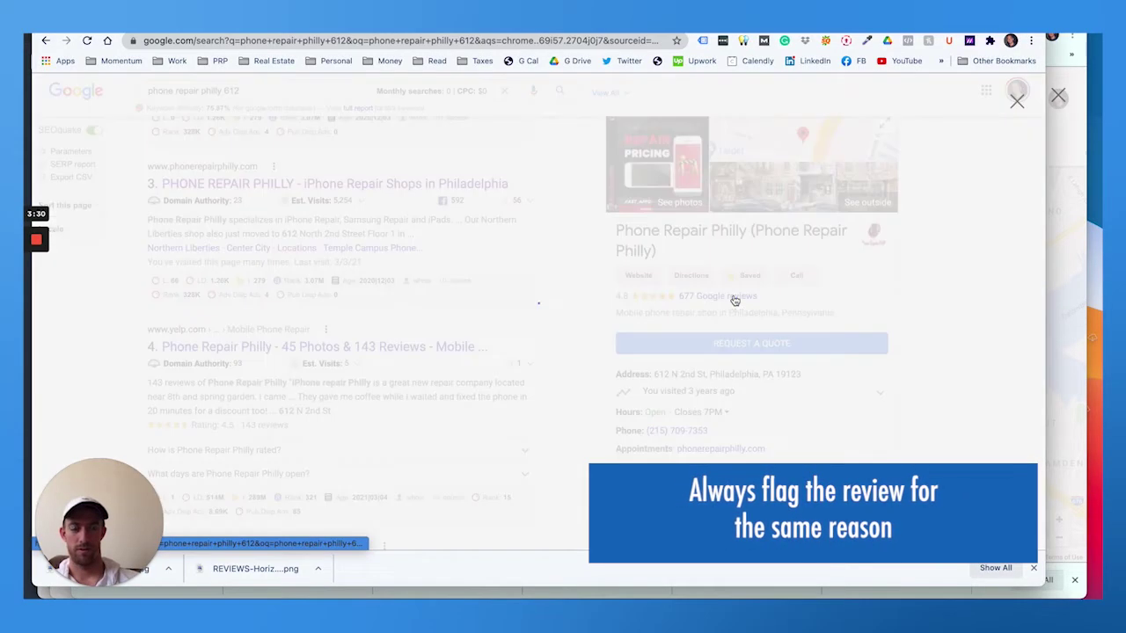
pyautogui.click(743, 146)
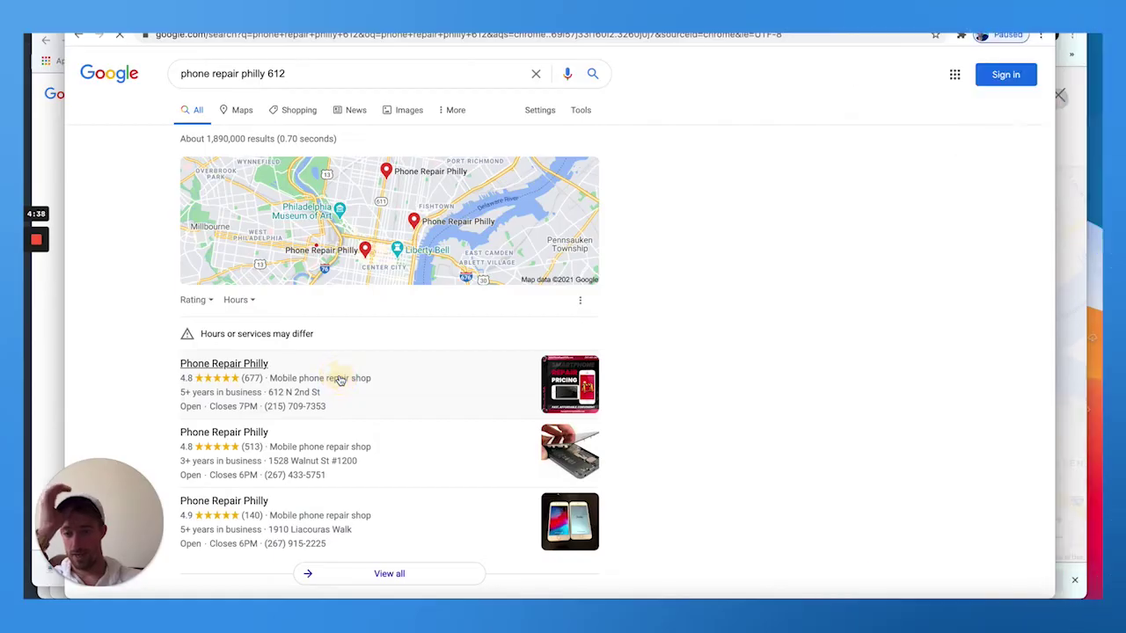
# Step: In the signed-out browser window, open the first Phone Repair Philly listing and sort its Google reviews by lowest rating
pyautogui.click(339, 380)
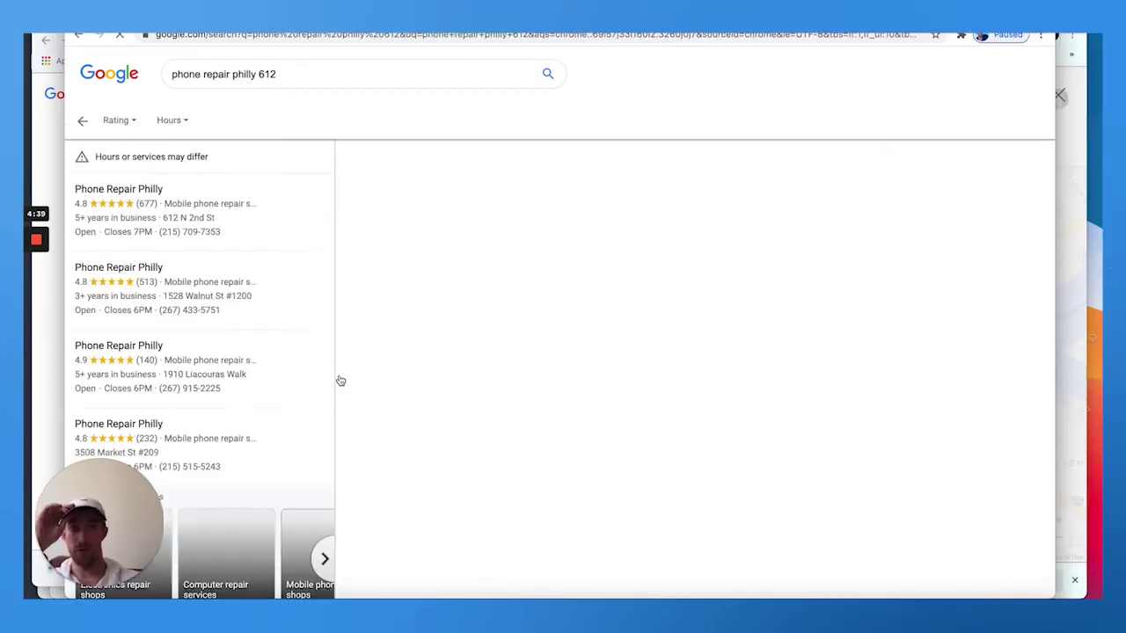
pyautogui.click(233, 231)
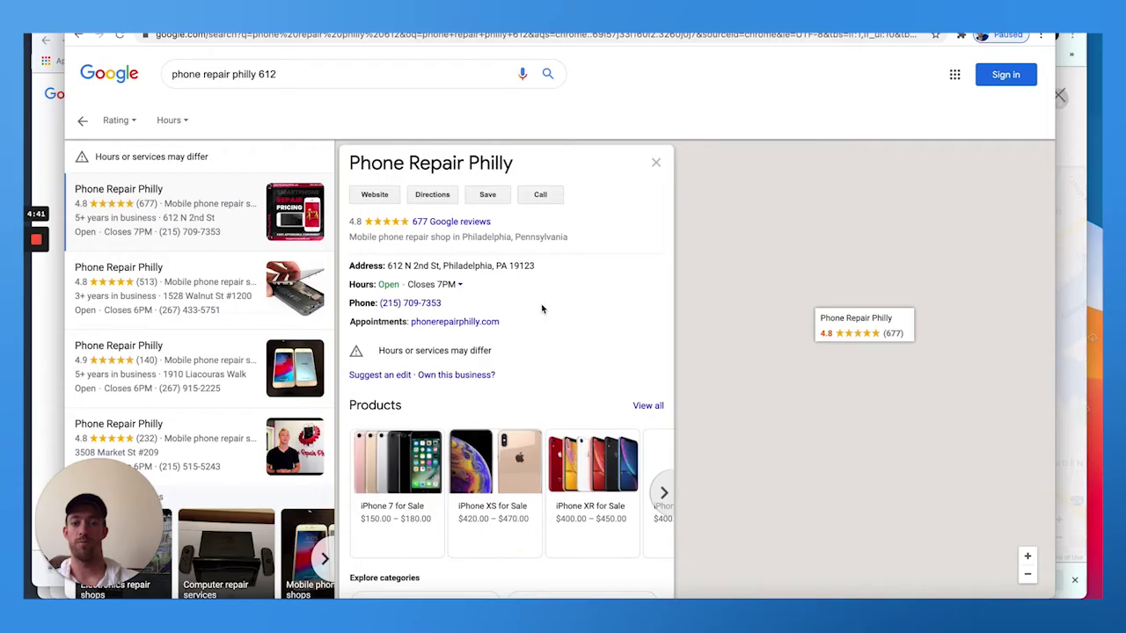
pyautogui.click(446, 227)
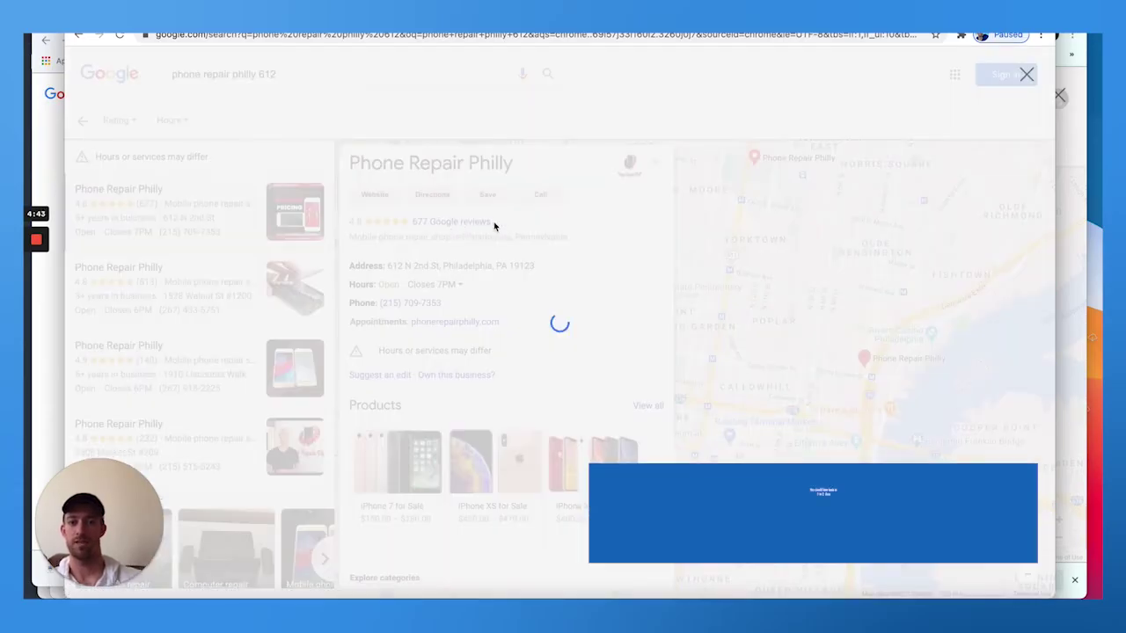
pyautogui.click(732, 170)
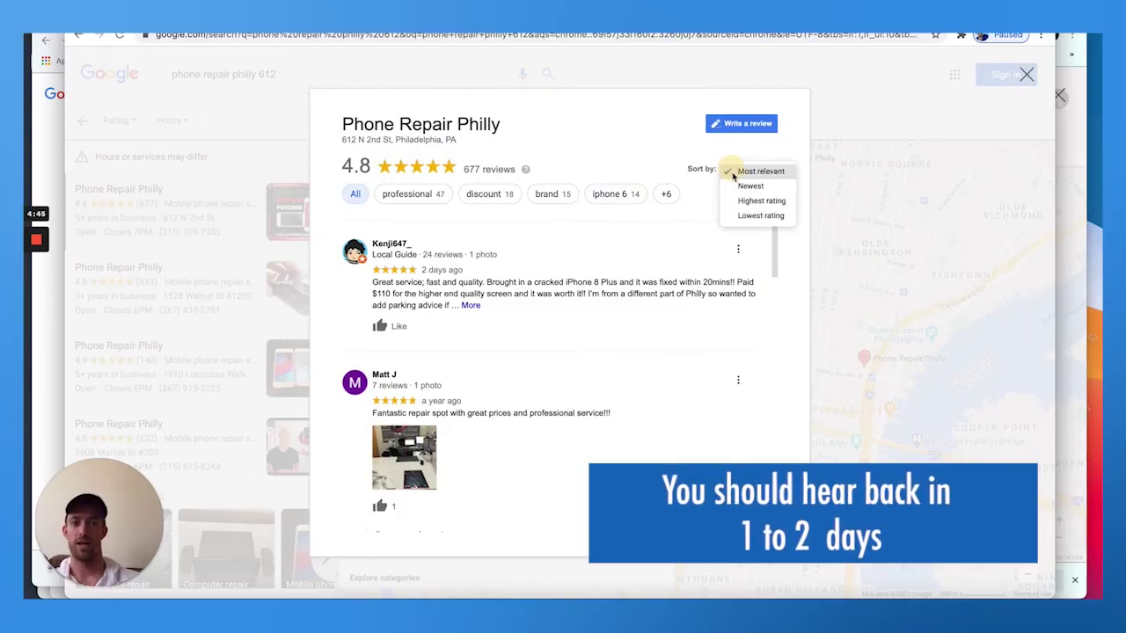
pyautogui.click(752, 216)
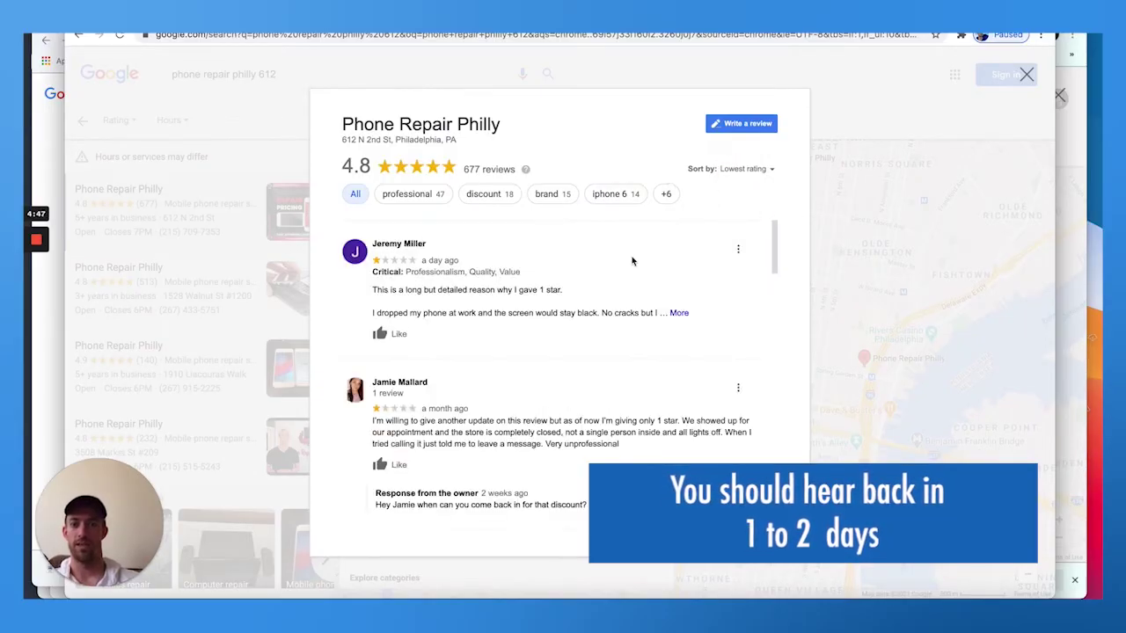
# Step: Choose to report the day-old one-star review in the signed-out window and again in another account's window
pyautogui.click(738, 249)
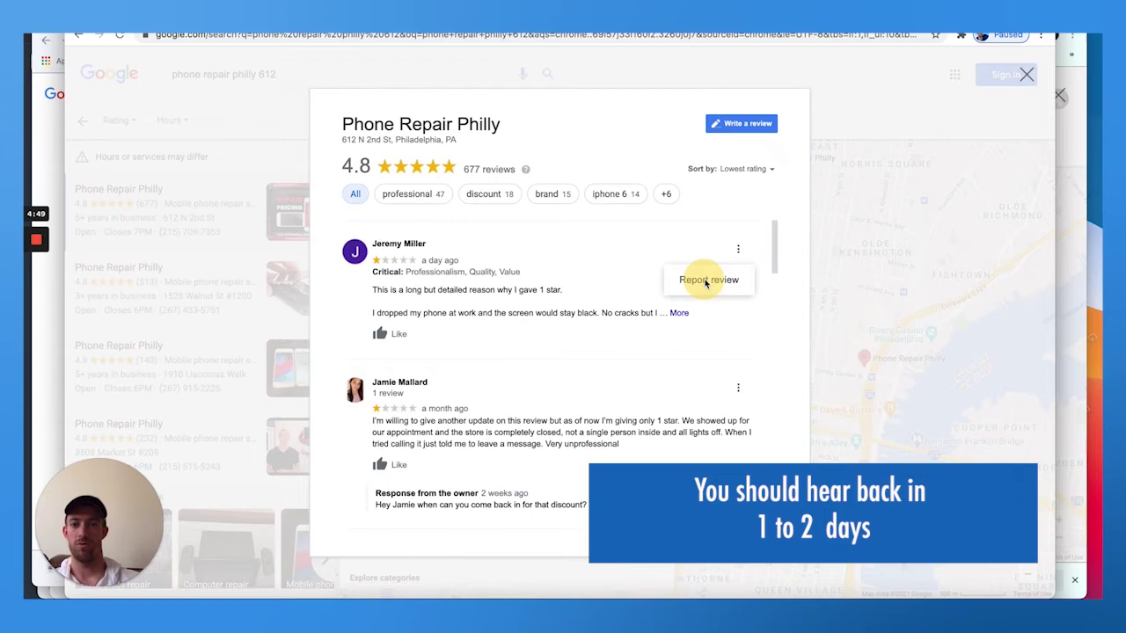
pyautogui.click(709, 280)
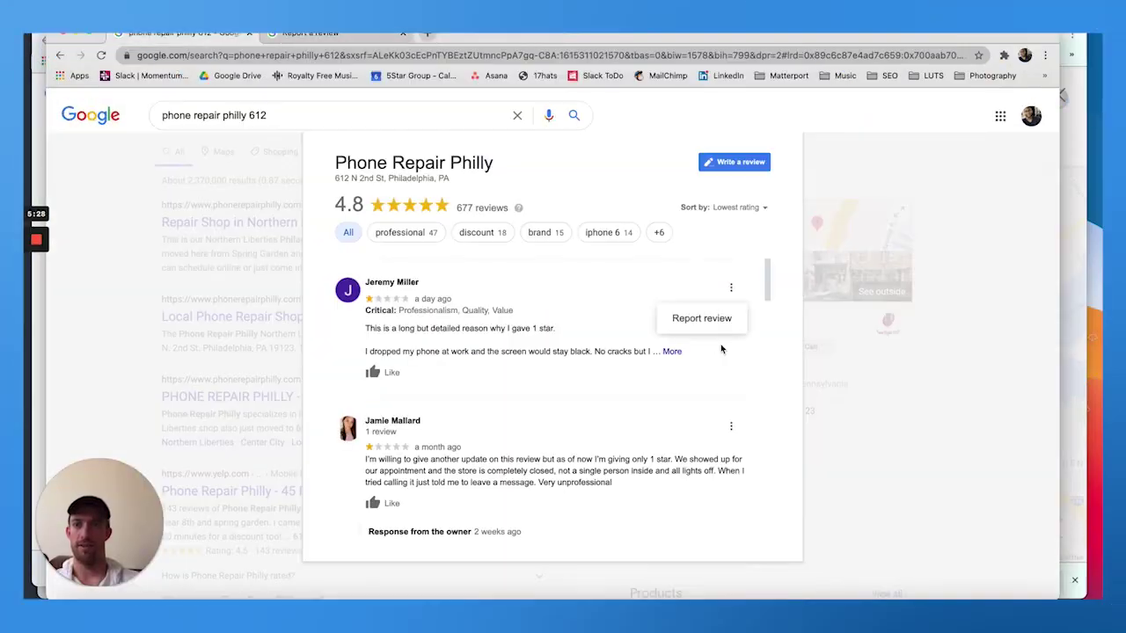
pyautogui.click(703, 321)
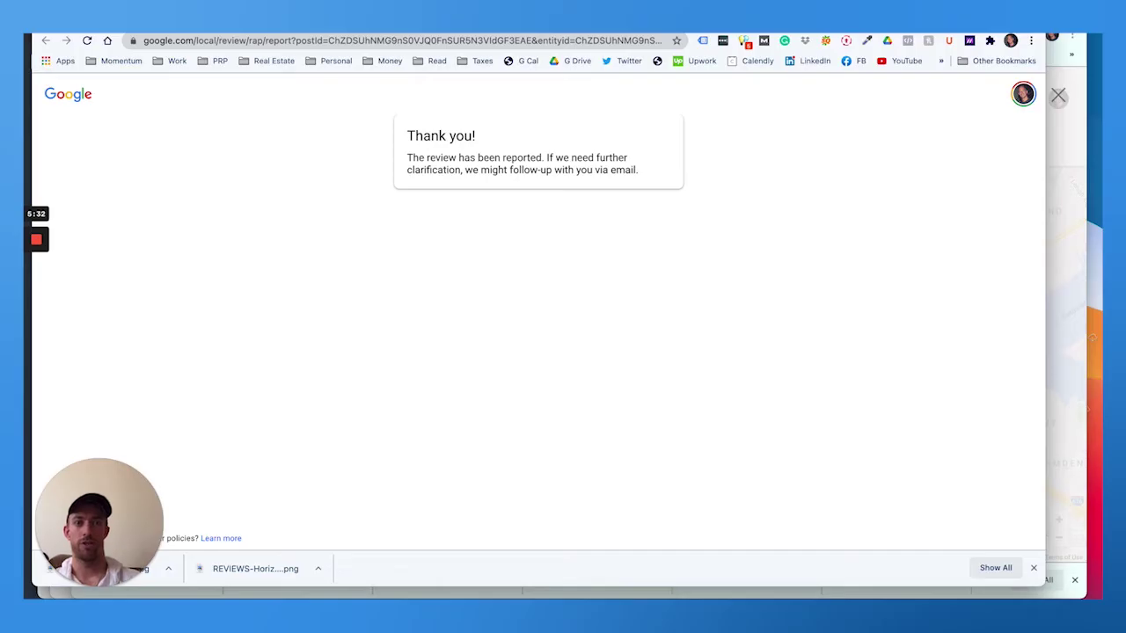
pyautogui.press('super+l')
pyautogui.write('nee')
pyautogui.press('Return')
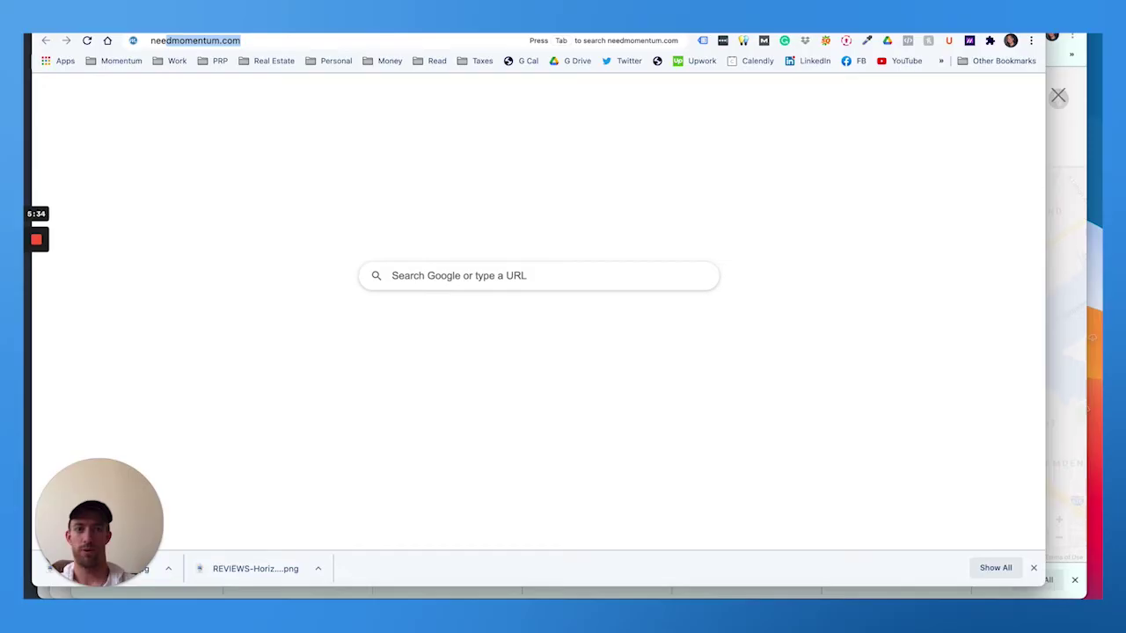
# Step: Search for "how to get 5 star reviews on google for free" and open the Momentum article on the topic
pyautogui.press('super+l')
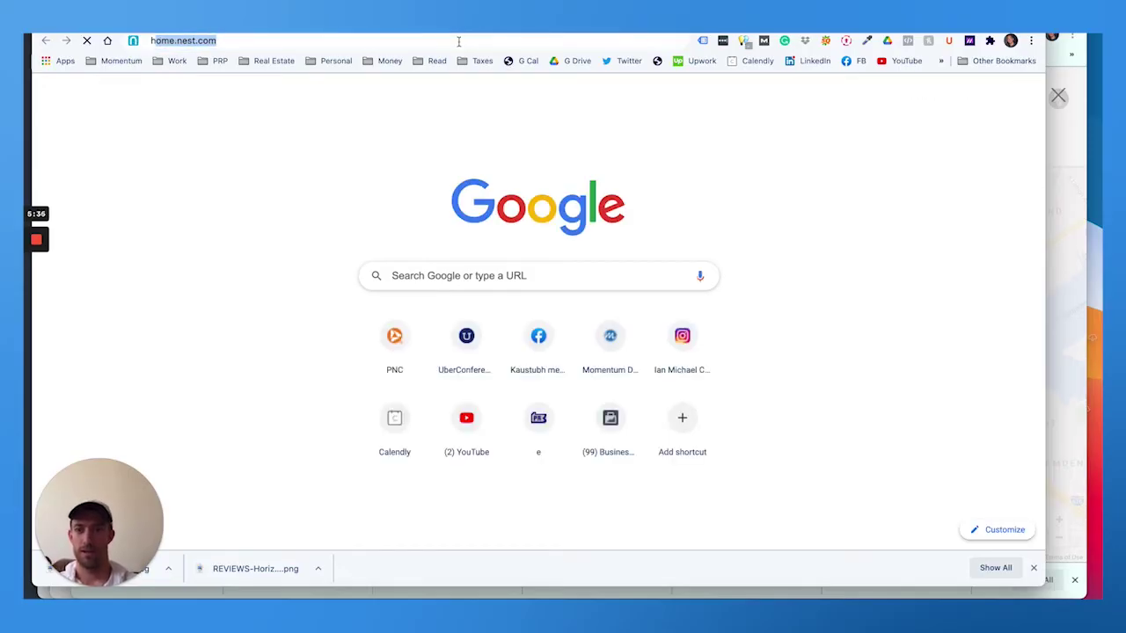
pyautogui.write('how to get 6')
pyautogui.press('BackSpace')
pyautogui.write('5 star')
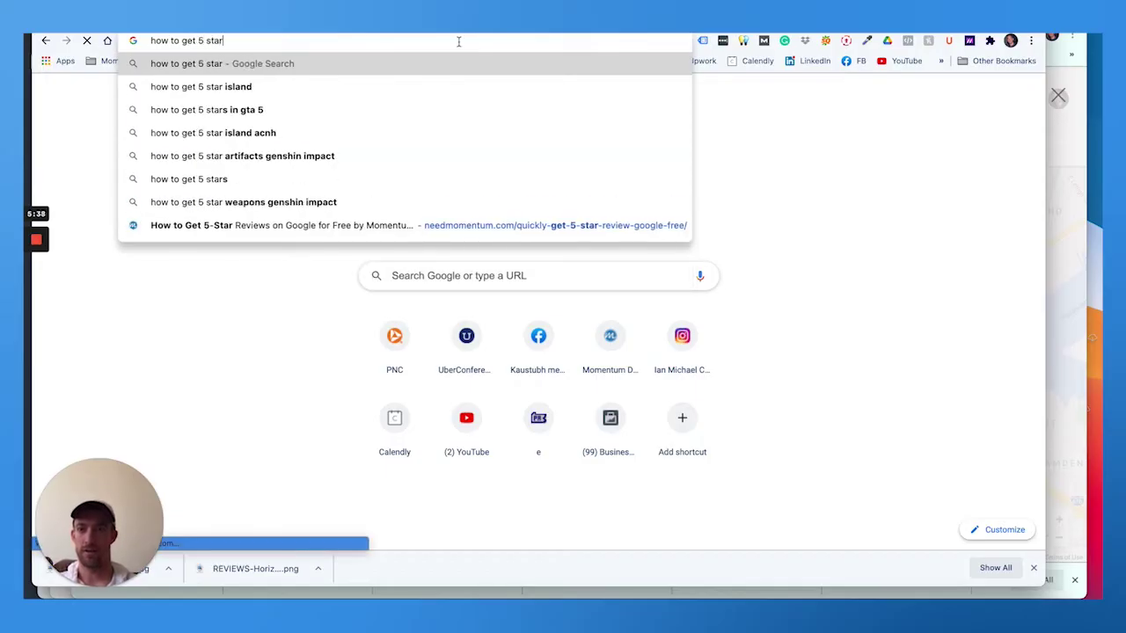
pyautogui.write(' reviews on google for fr')
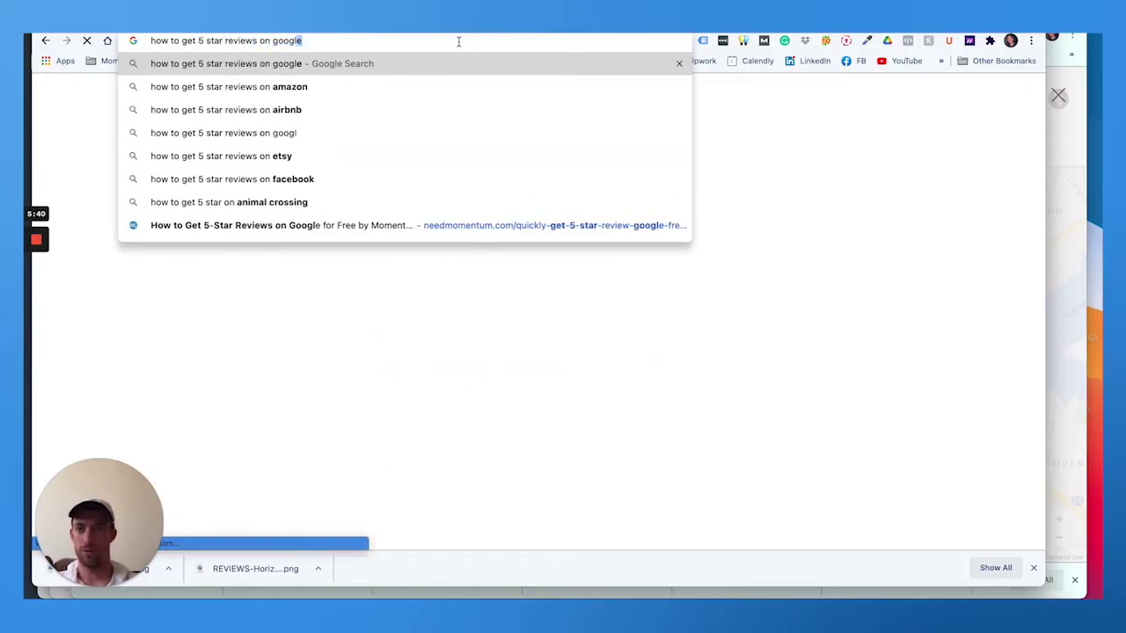
pyautogui.write('ee')
pyautogui.press('Return')
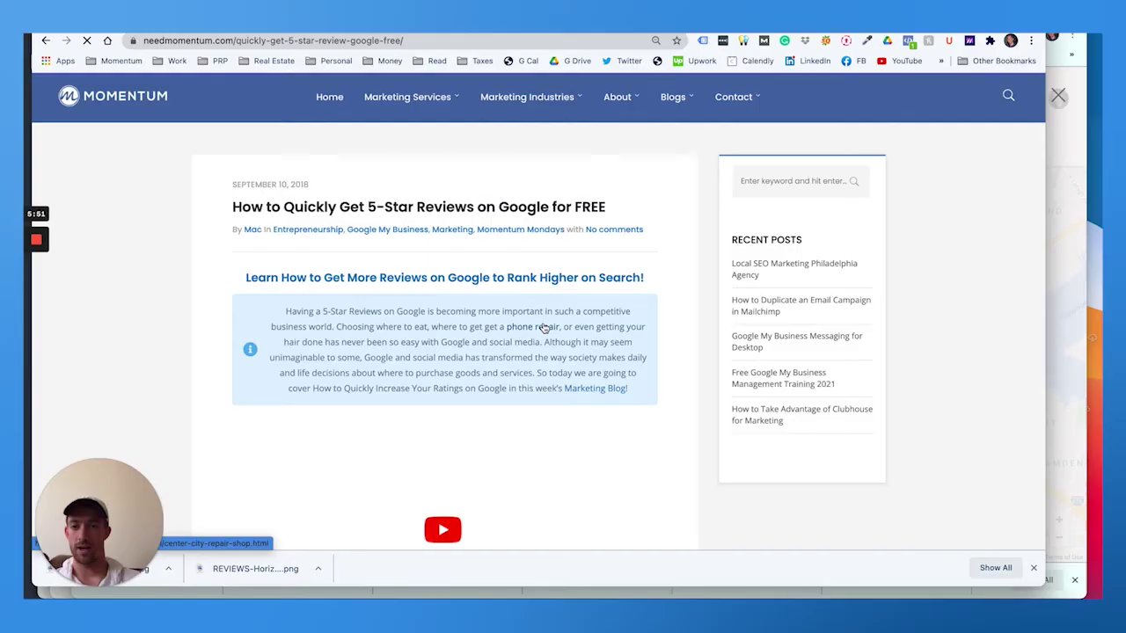
# Step: Switch to the browser window showing the Google results for "how to remove bad reviews from google"
pyautogui.click(1062, 238)
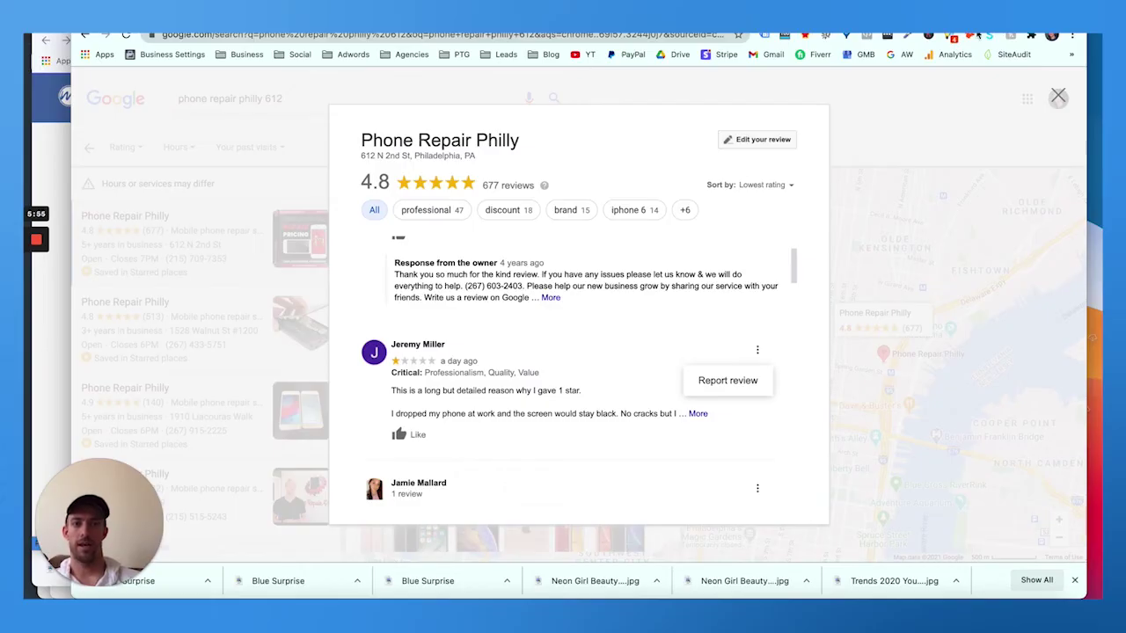
pyautogui.hotkey('ctrl', 'Up')
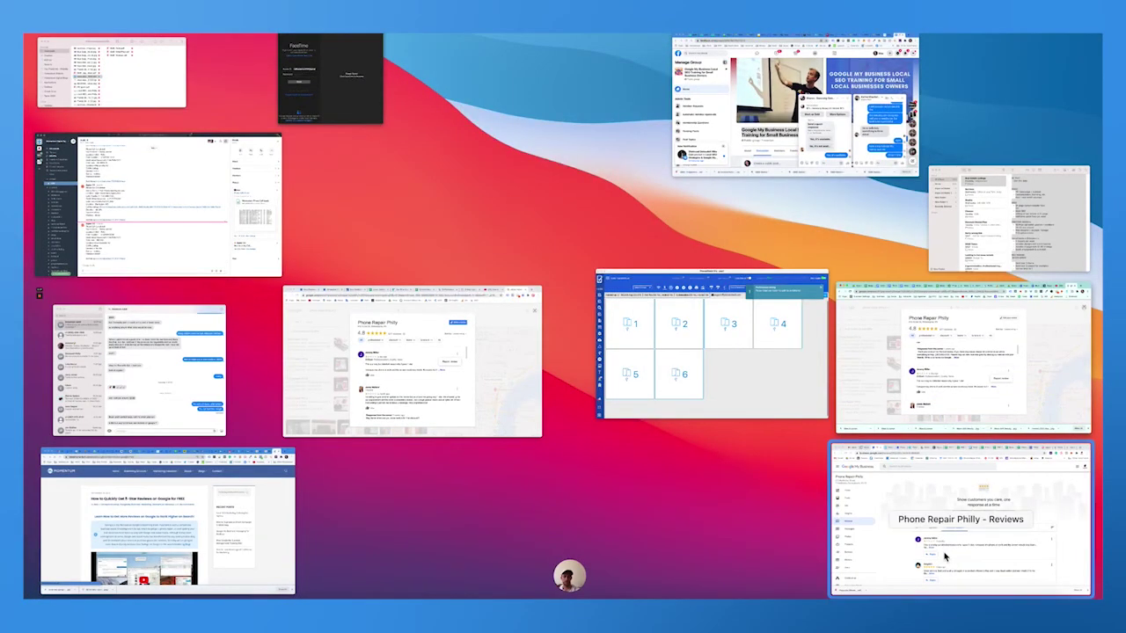
pyautogui.click(974, 526)
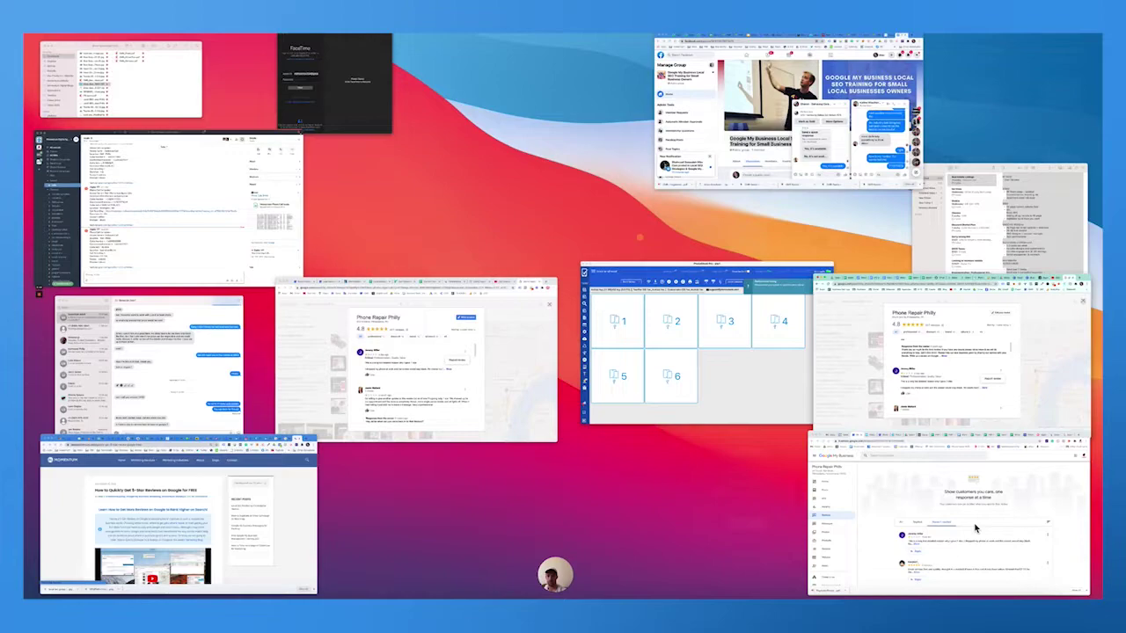
pyautogui.press('super+grave')
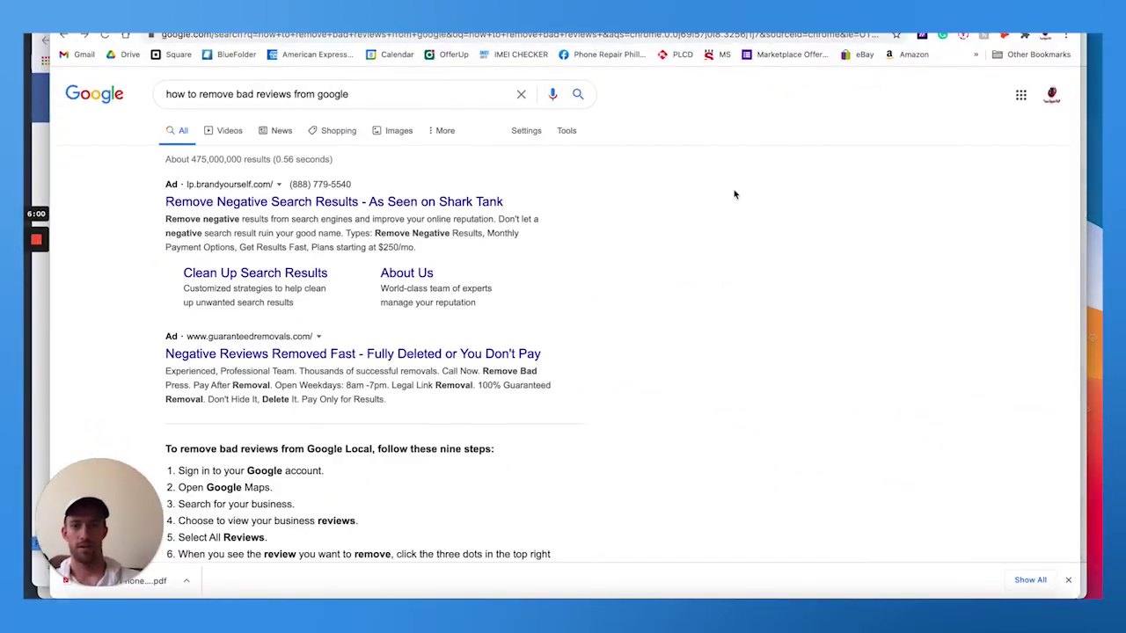
# Step: Find and open the Google My Business Help result "Request review removal" and read its guidelines for flagging reviews
pyautogui.scroll(-5, 496, 328)
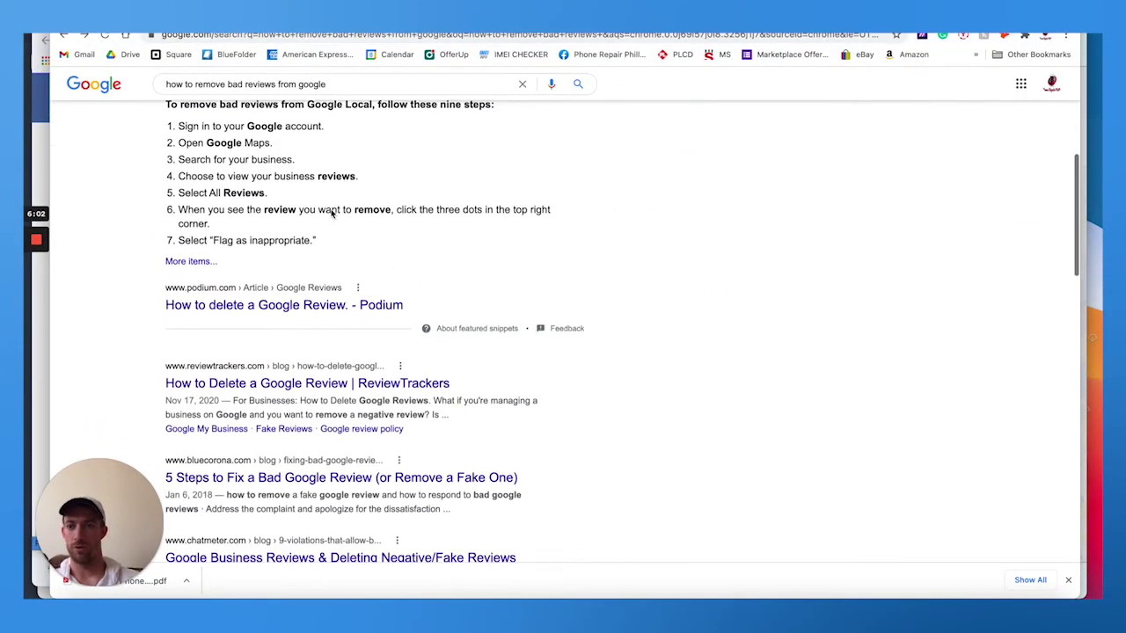
pyautogui.scroll(-3, 236, 176)
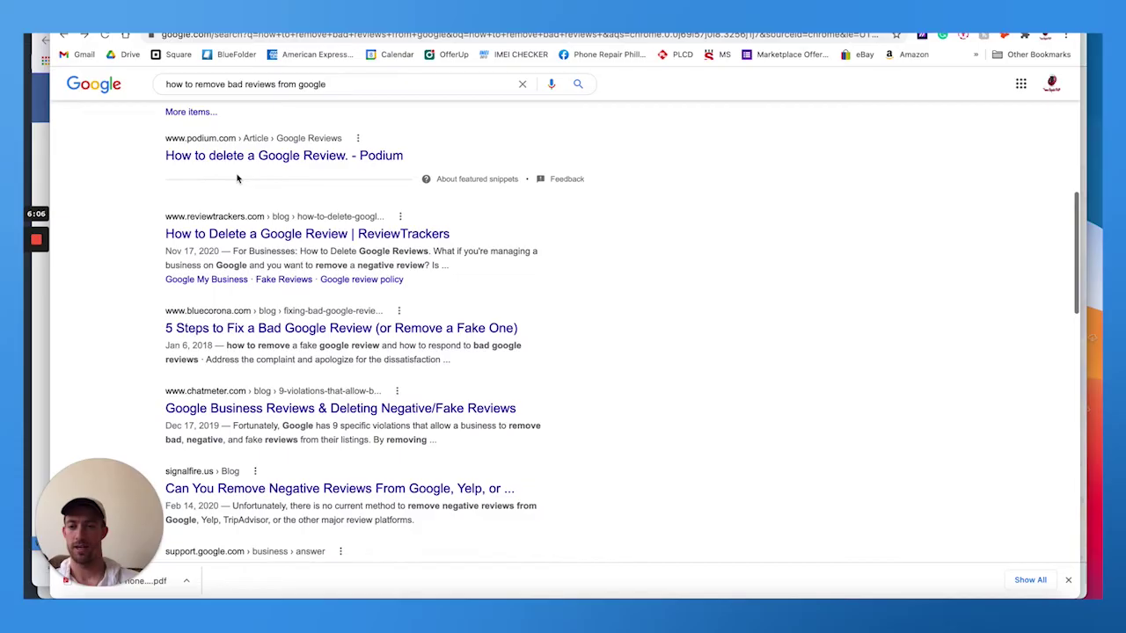
pyautogui.scroll(-3, 236, 179)
pyautogui.scroll(-4, 237, 180)
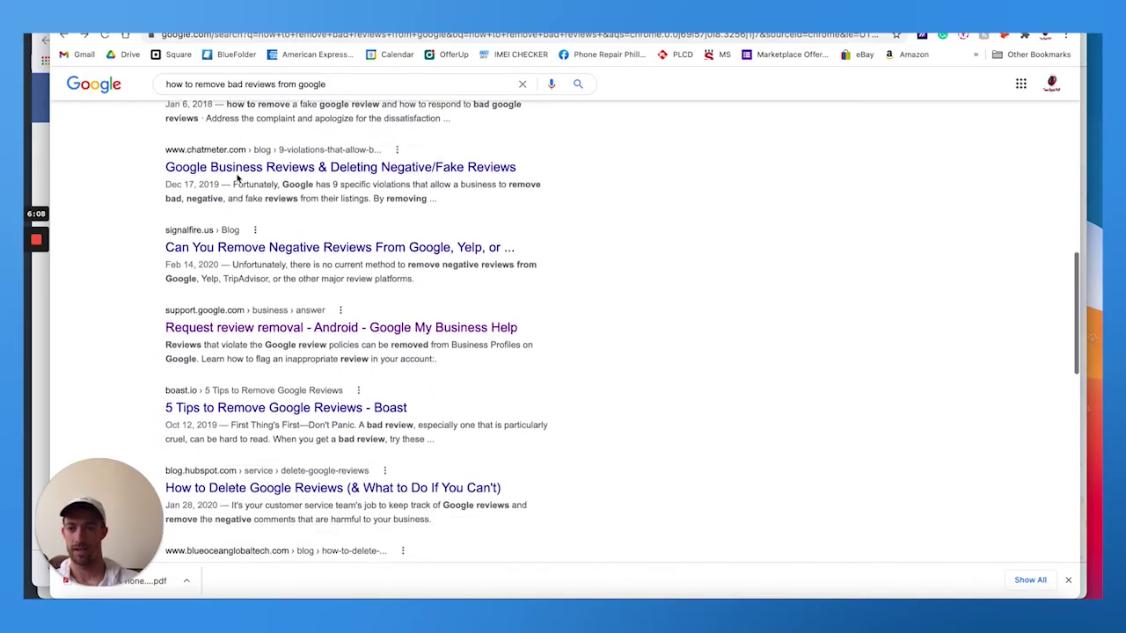
pyautogui.click(244, 260)
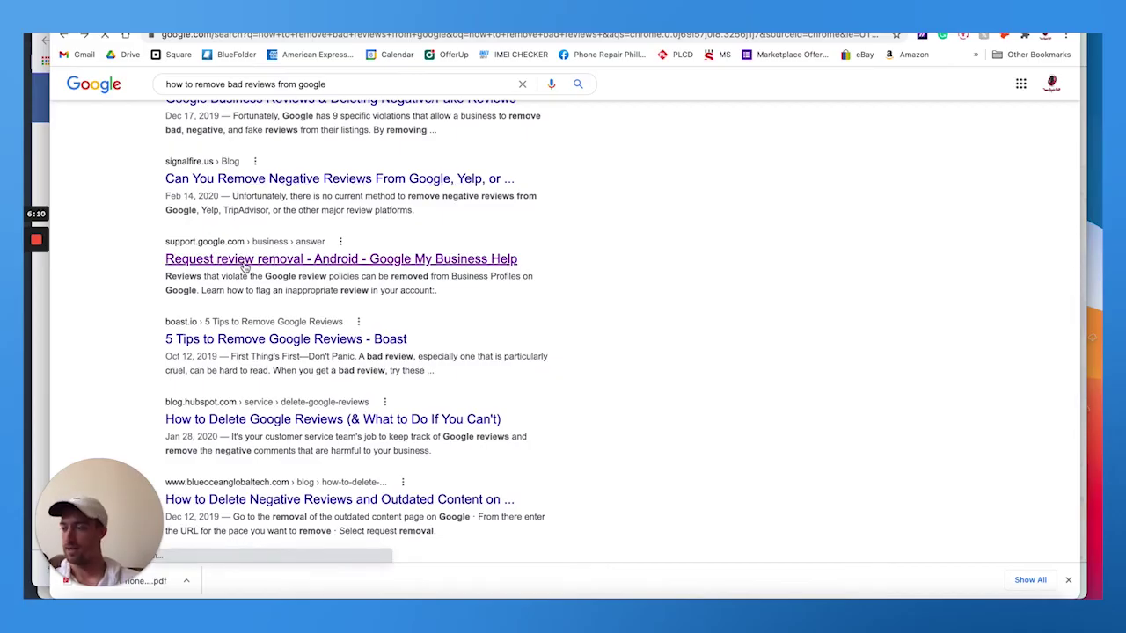
pyautogui.scroll(-4, 321, 269)
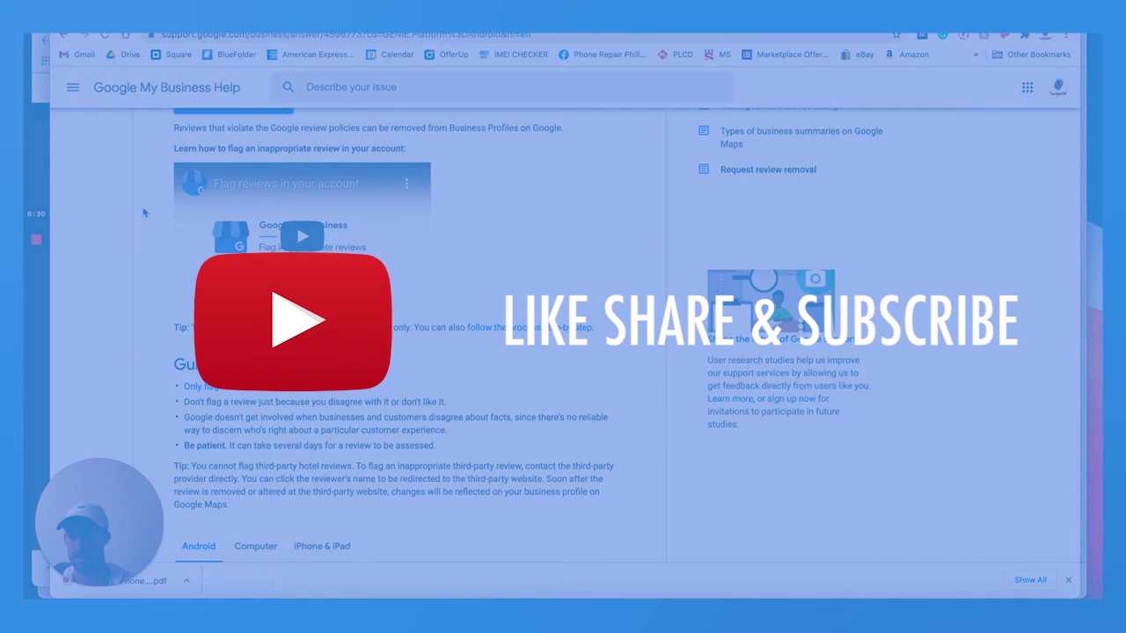
pyautogui.moveTo(37, 240)
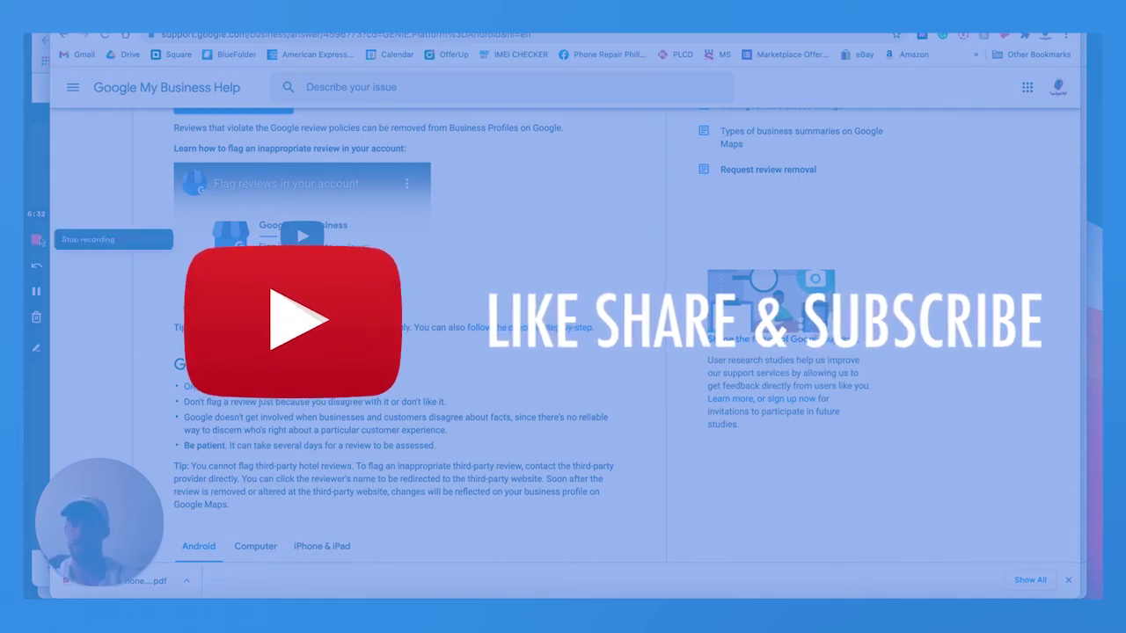